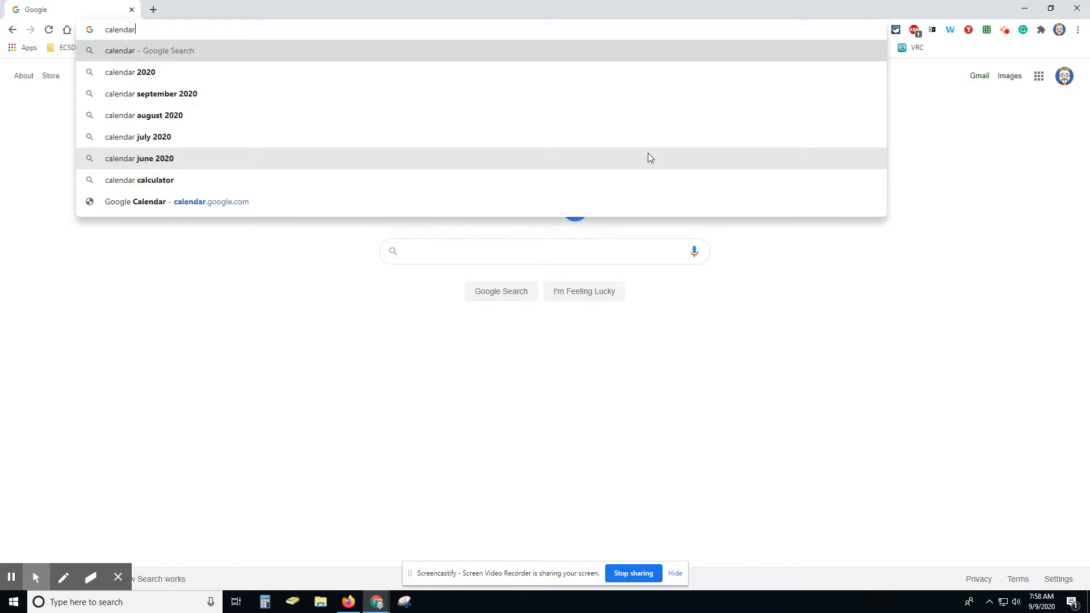
# Step: Complete the address calendar.google.com in Chrome and load Google Calendar
pyautogui.press('BackSpace')
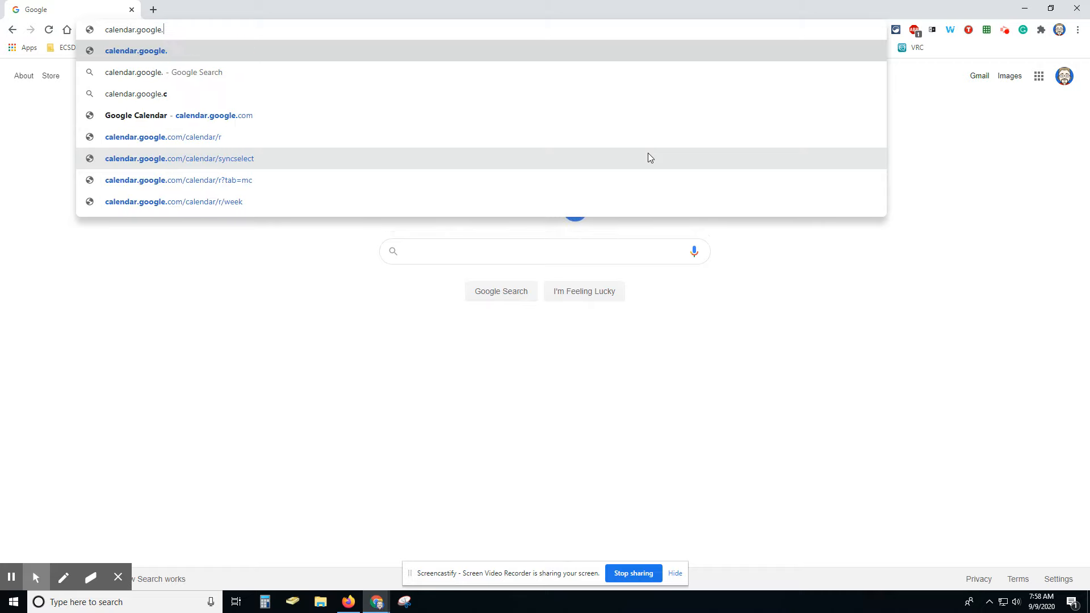
pyautogui.write('com')
pyautogui.press('Return')
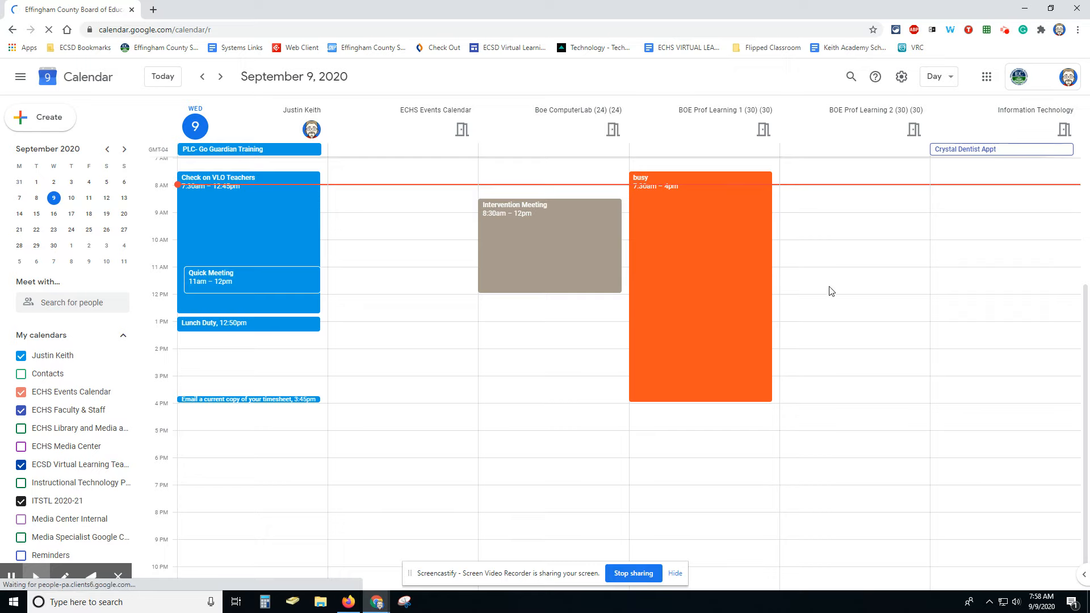
pyautogui.click(952, 79)
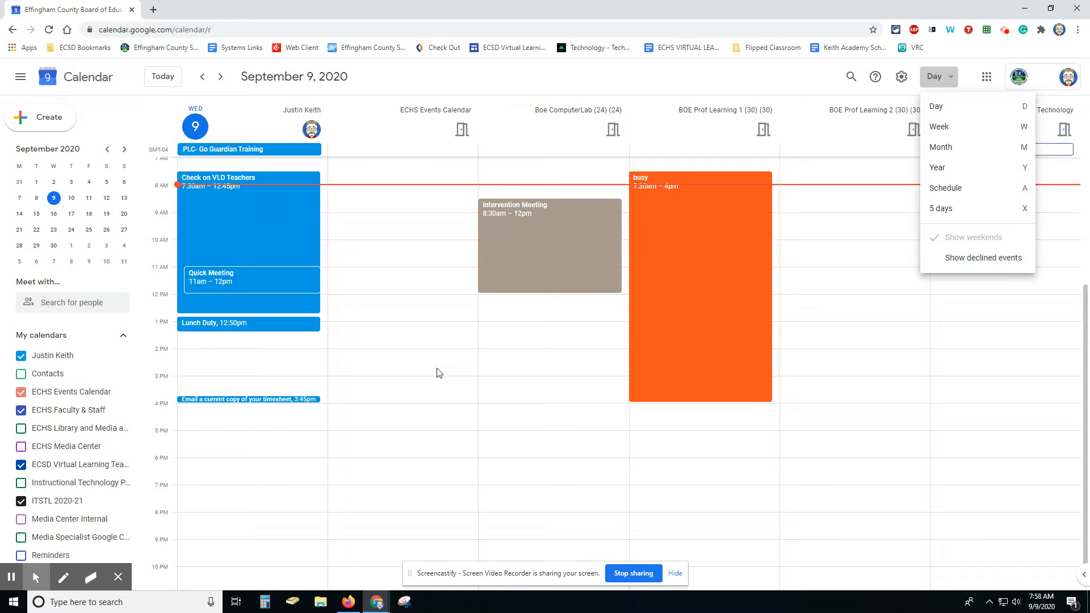
pyautogui.click(824, 136)
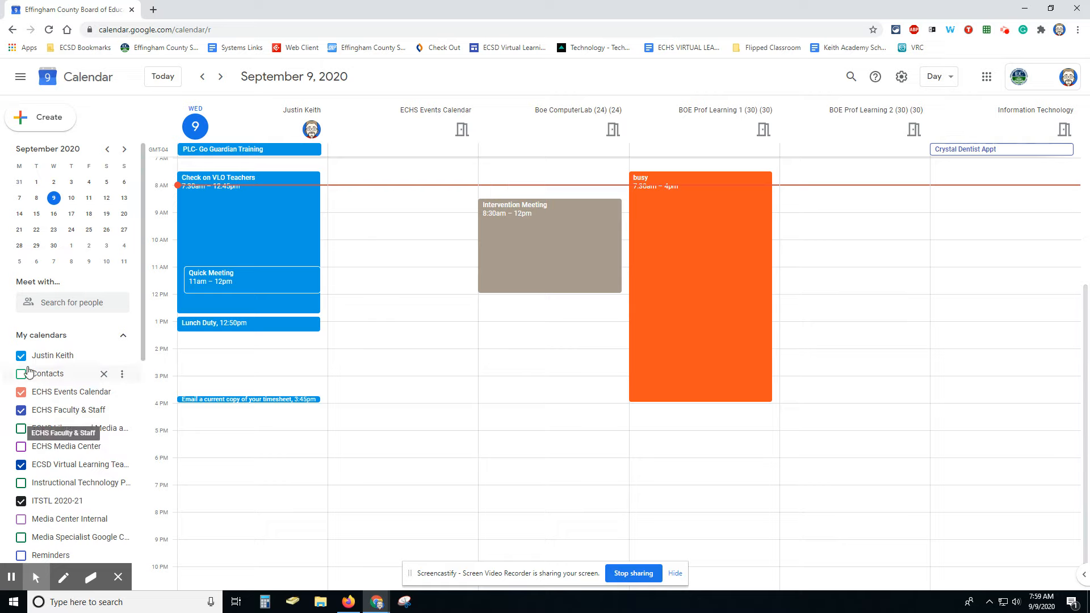
# Step: Hide the BOE Prof Learning 2 and BOE Prof Learning 1 calendars
pyautogui.scroll(-4, 34, 443)
pyautogui.scroll(-3, 38, 430)
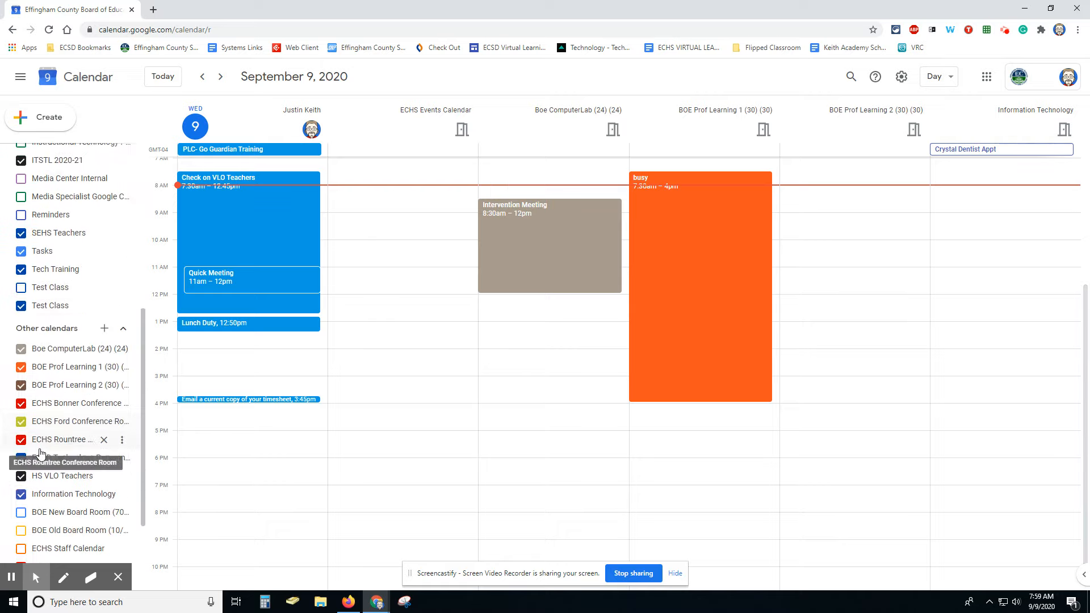
pyautogui.click(21, 384)
pyautogui.click(21, 368)
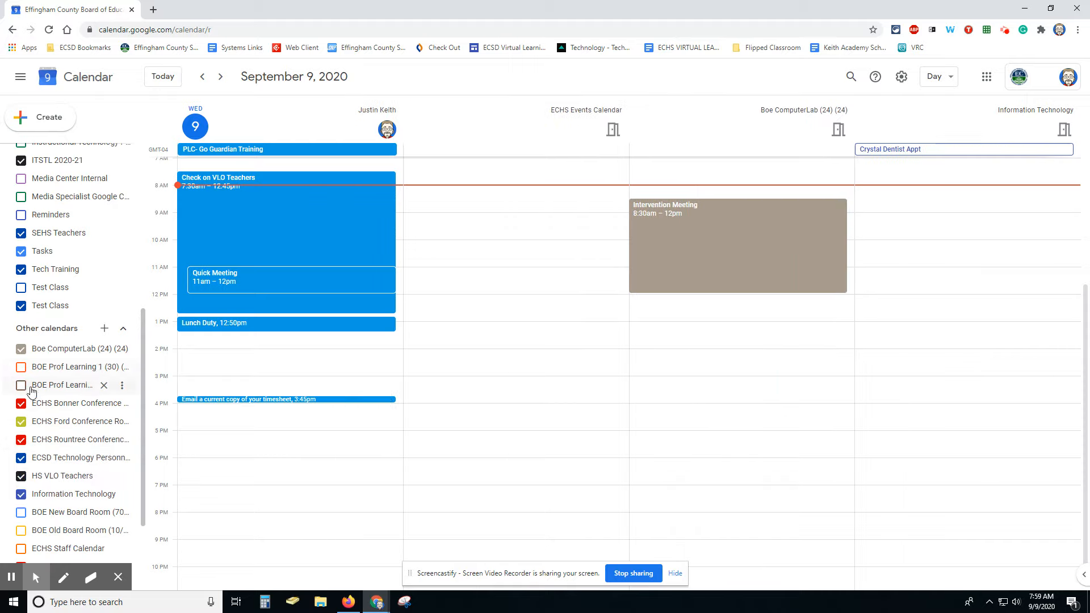
# Step: Turn the BOE New Board Room calendar on, then off again
pyautogui.scroll(4, 518, 452)
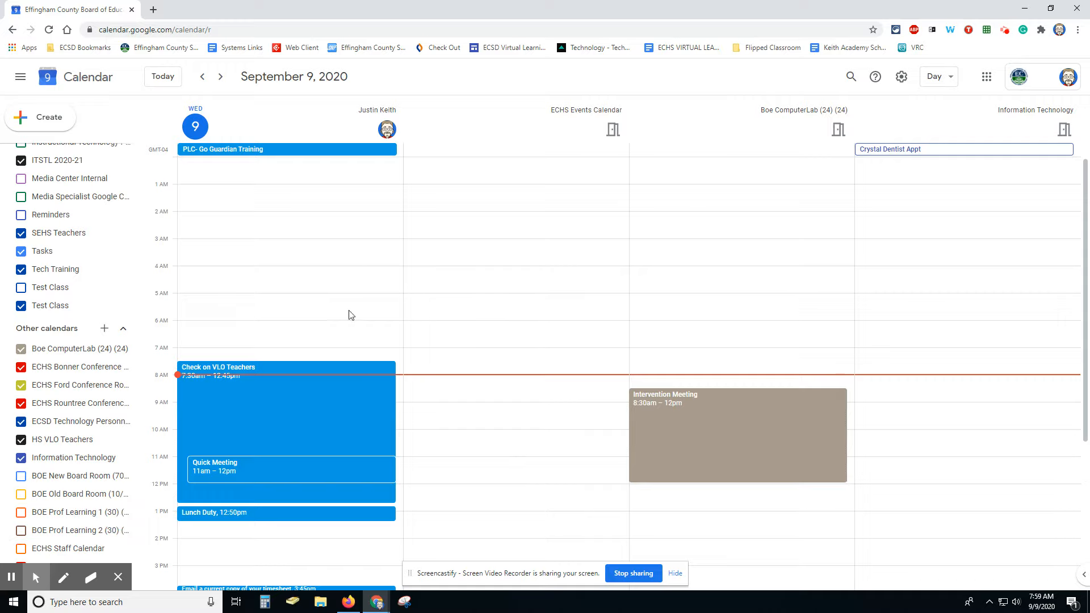
pyautogui.scroll(-1, 34, 414)
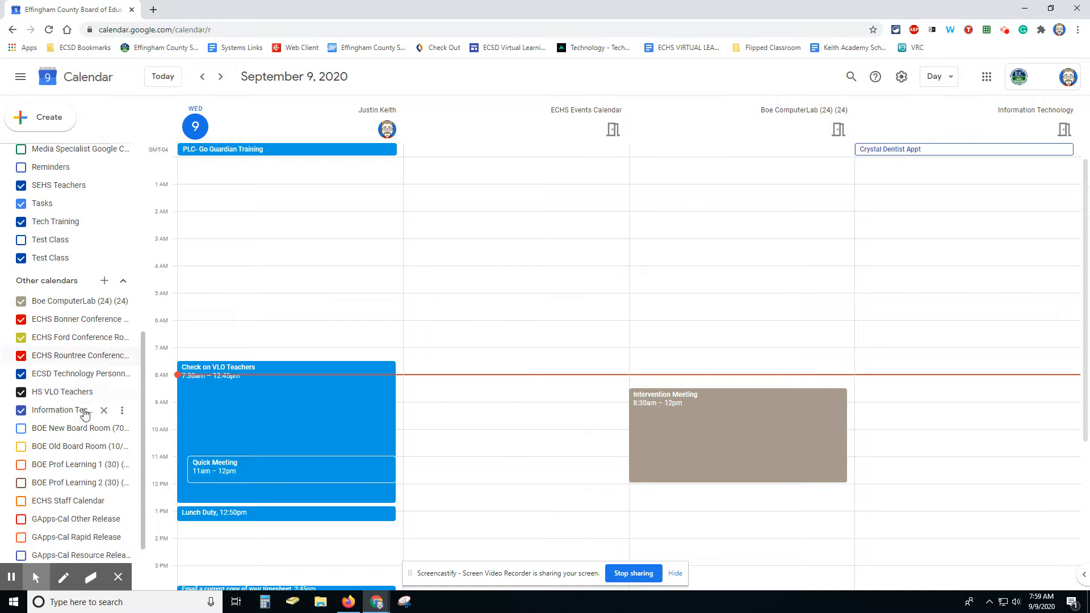
pyautogui.click(21, 420)
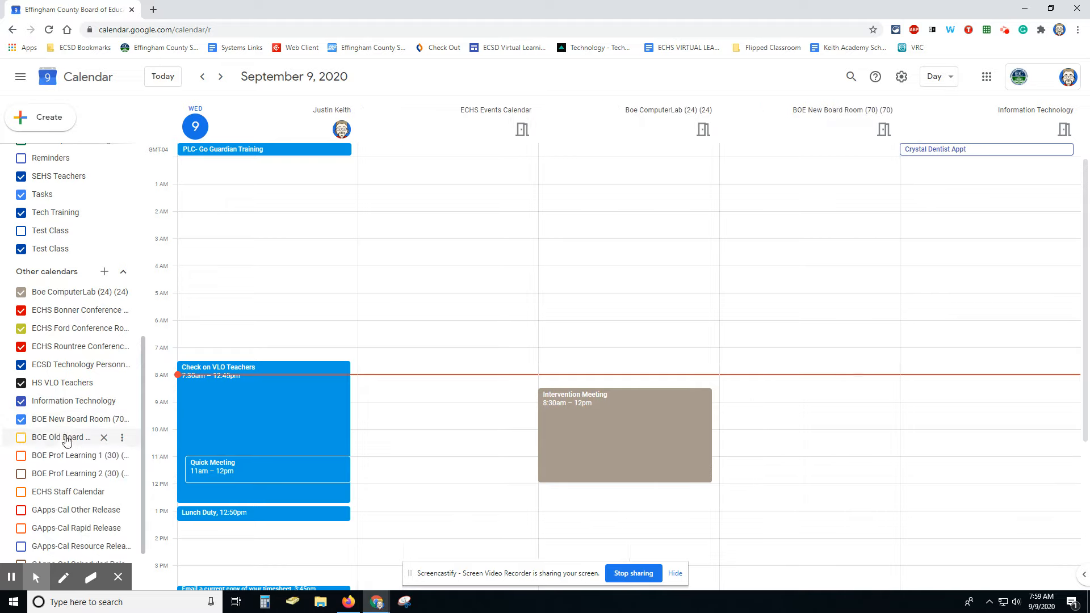
pyautogui.click(21, 421)
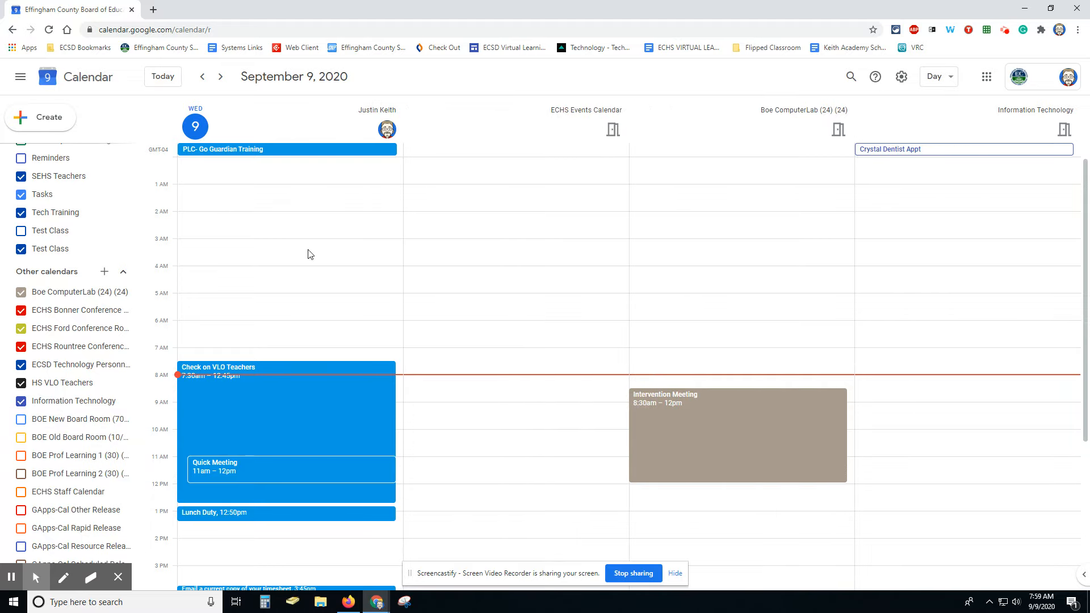
pyautogui.scroll(7, 85, 212)
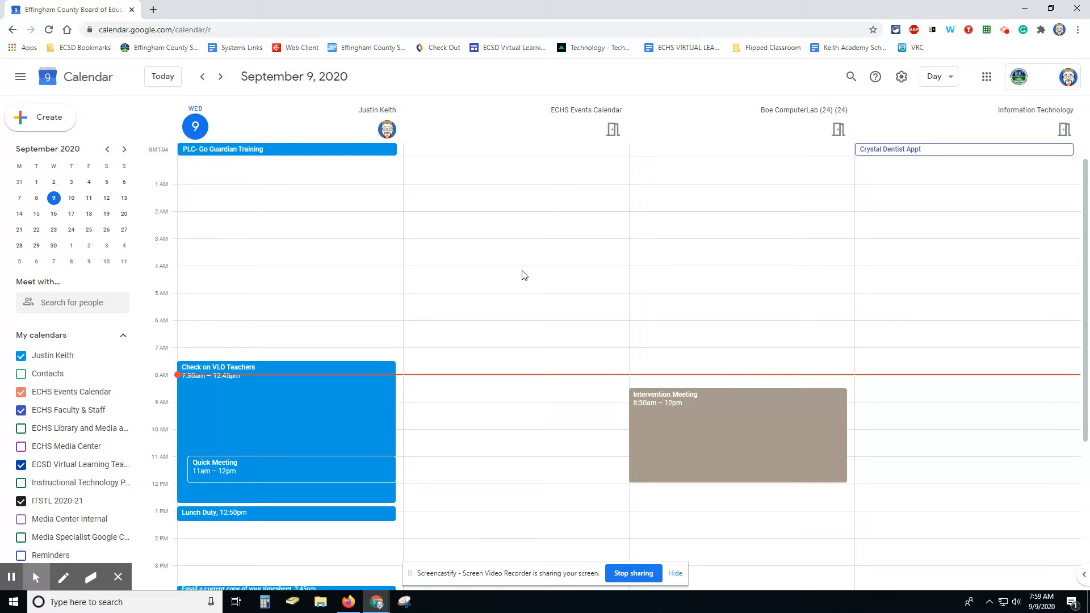
pyautogui.click(31, 120)
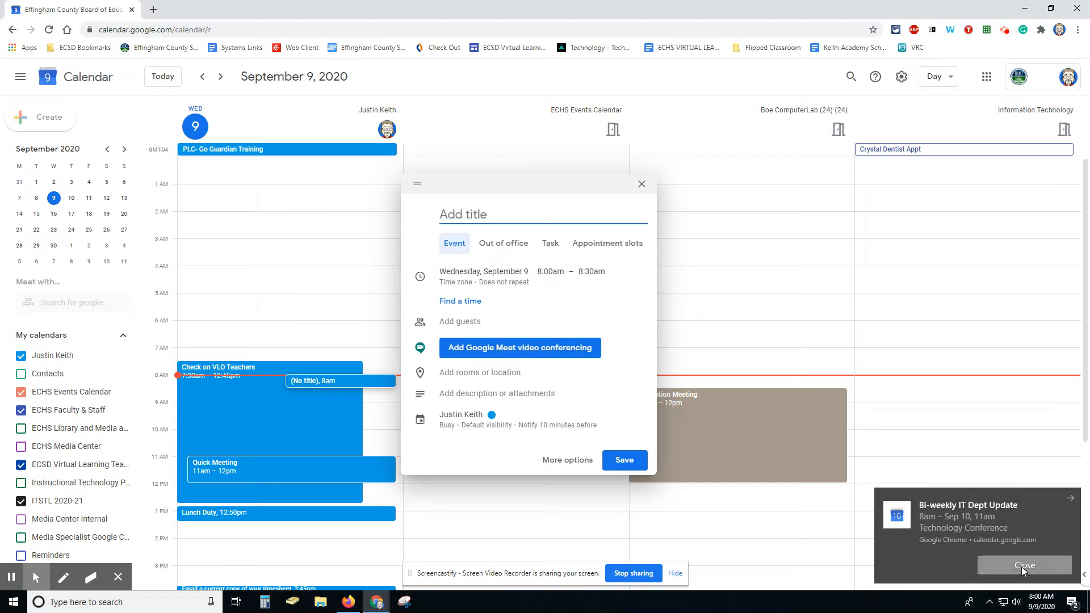
pyautogui.click(1022, 566)
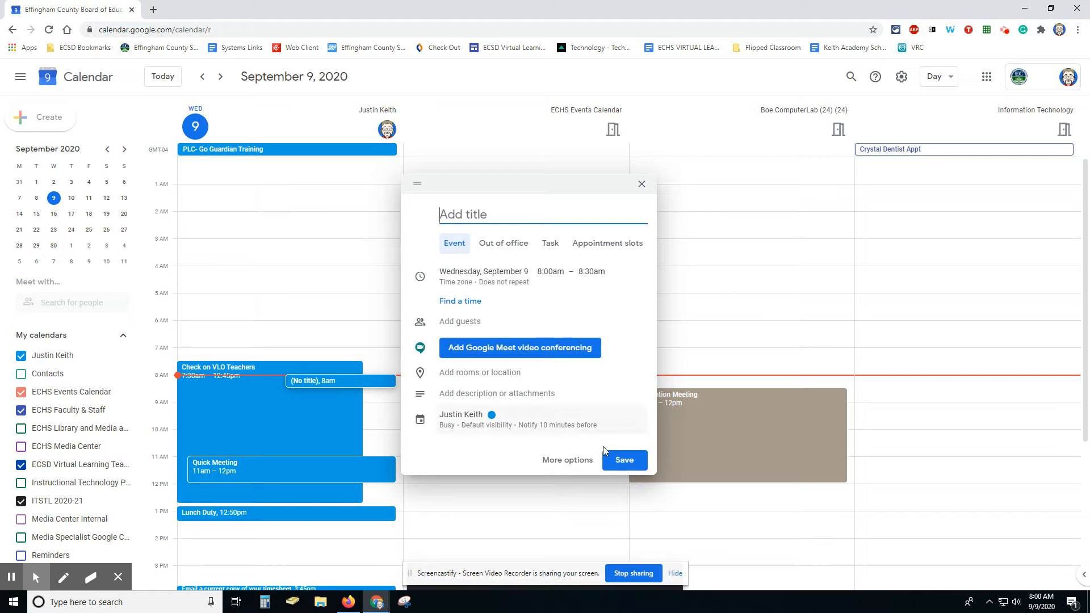
pyautogui.click(561, 462)
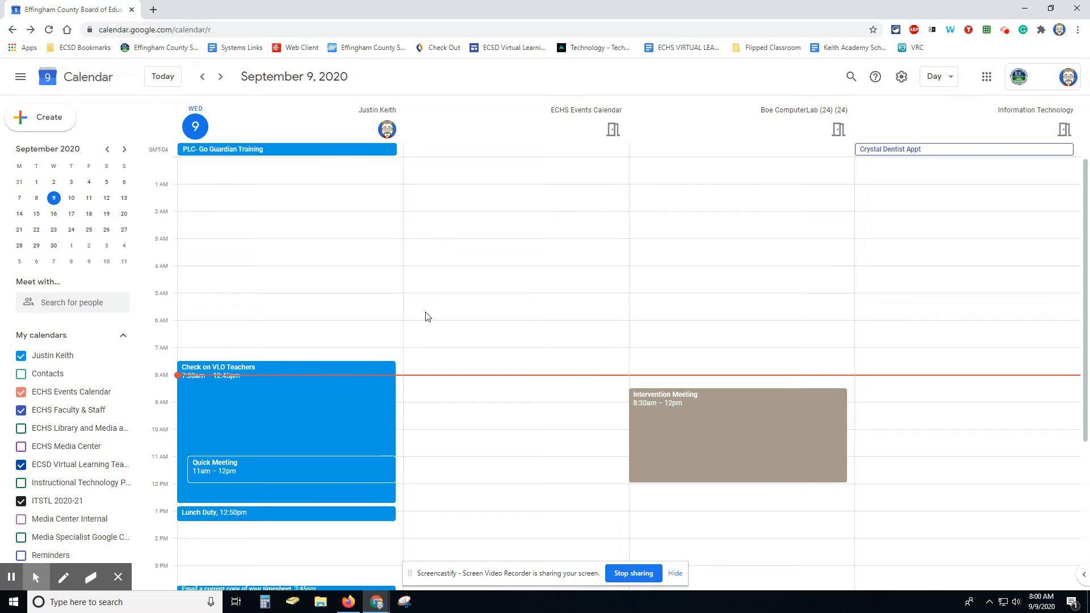
# Step: Create a new event and open it in the full event editor, retrying after the page reloads
pyautogui.click(20, 118)
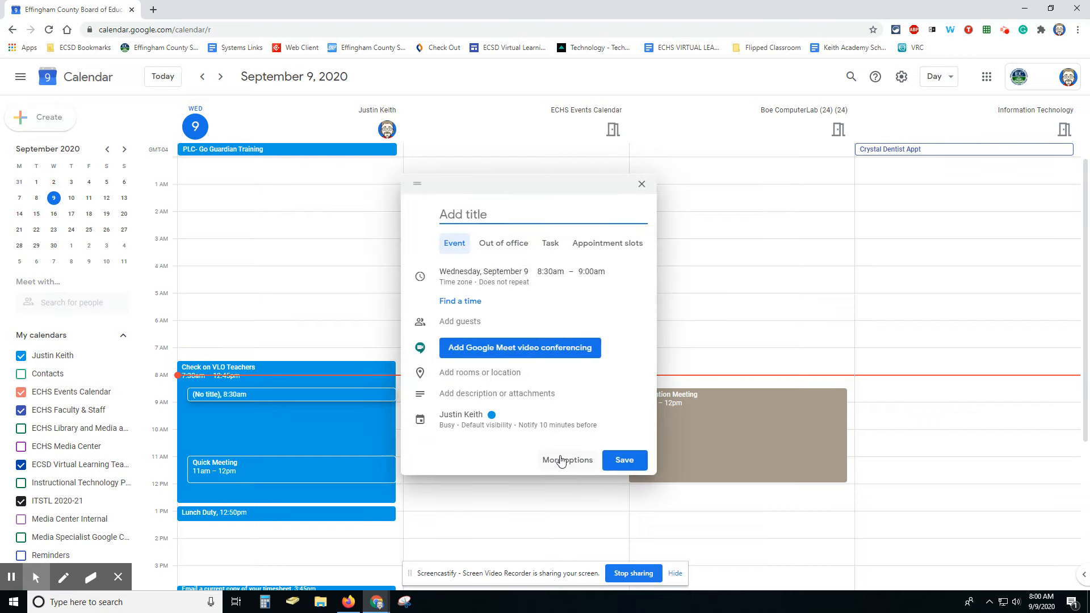
pyautogui.click(565, 462)
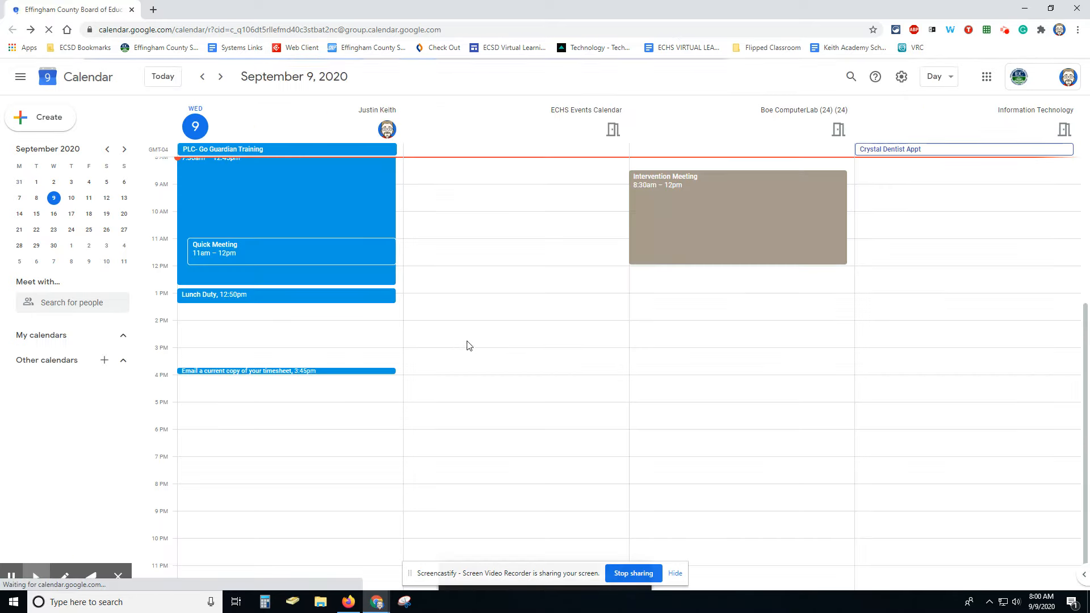
pyautogui.click(58, 124)
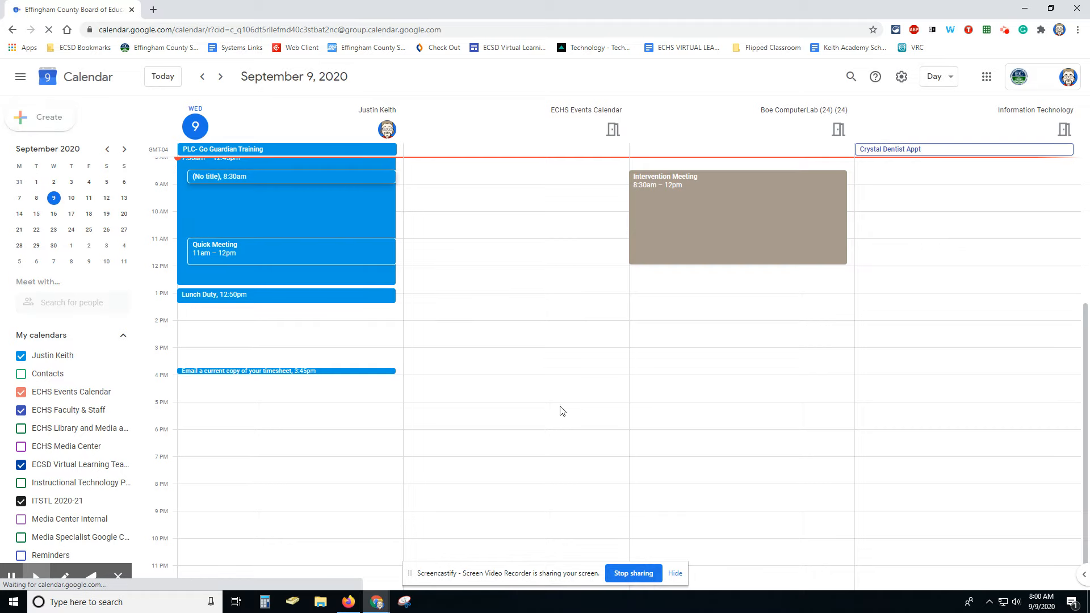
pyautogui.click(561, 458)
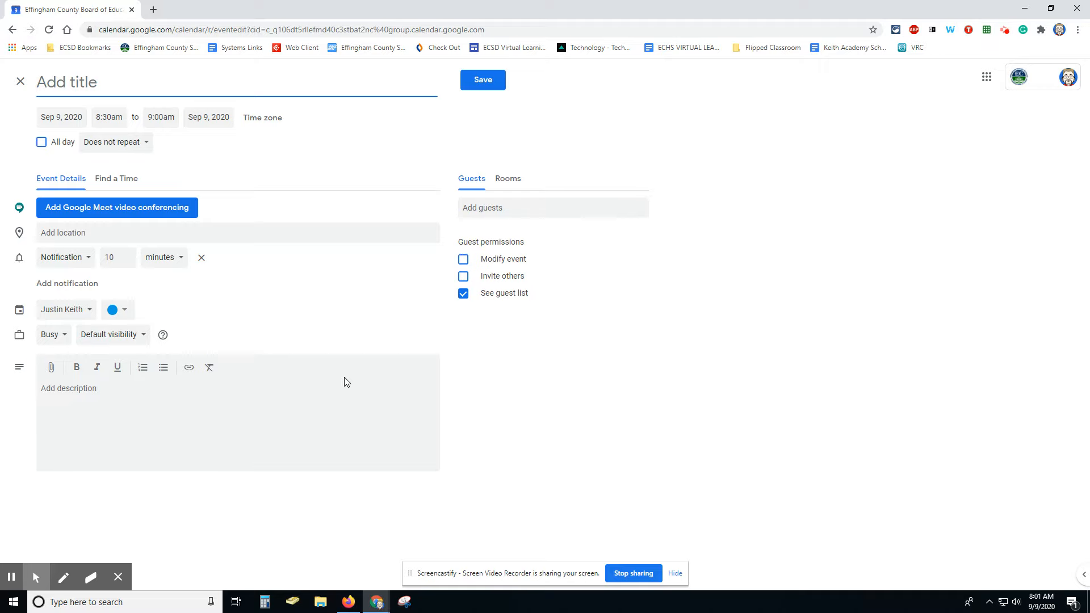
# Step: Title the event 'Google Calendar Training' and confirm Sep 9, 2020, 8:30–9:00am
pyautogui.write('Google Calenda')
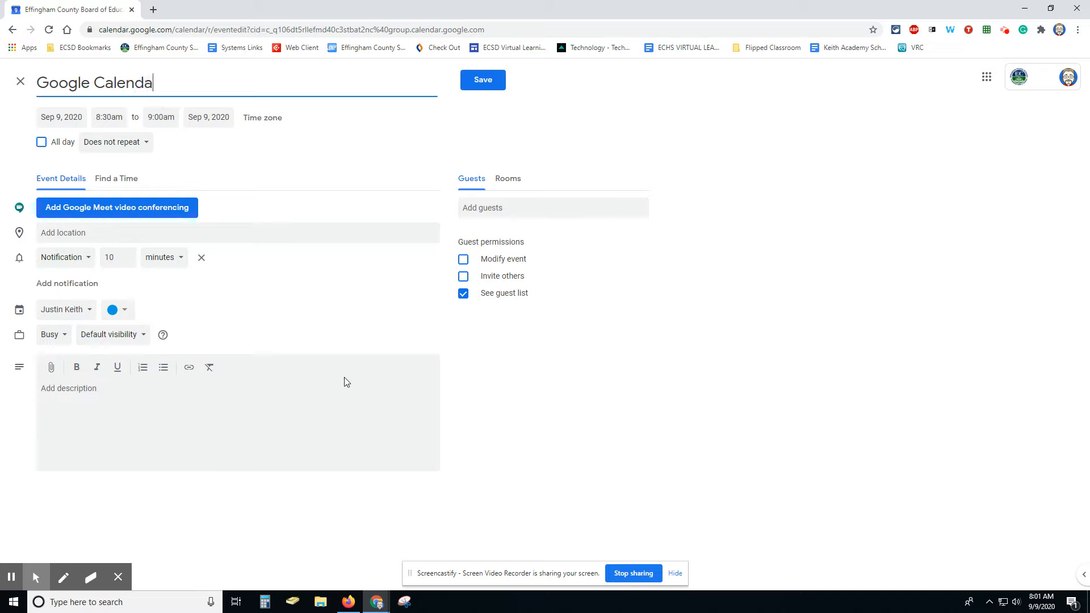
pyautogui.write('r Training')
pyautogui.click(52, 116)
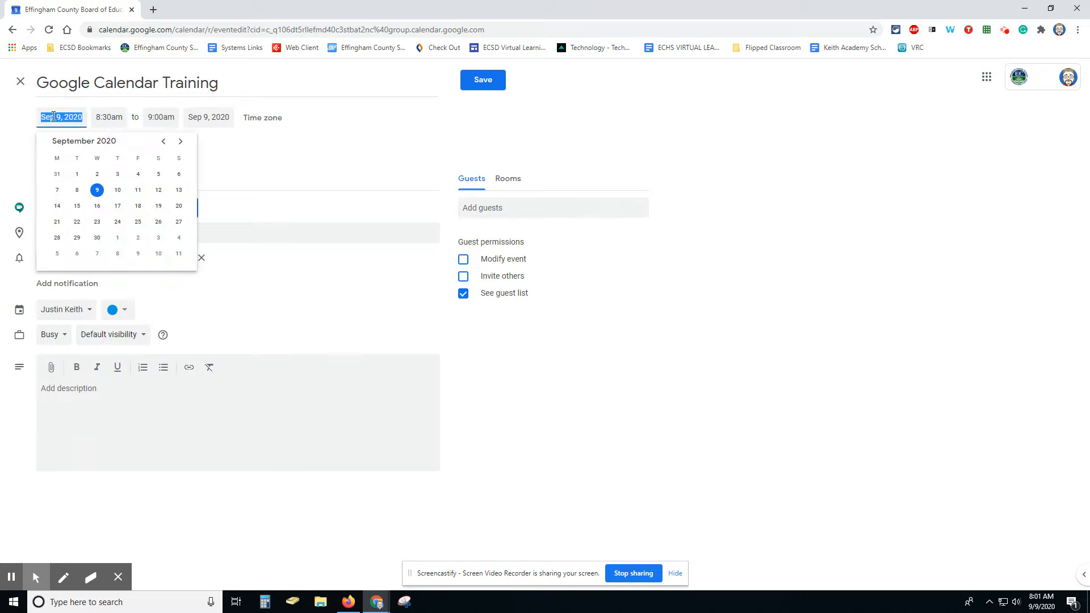
pyautogui.click(117, 118)
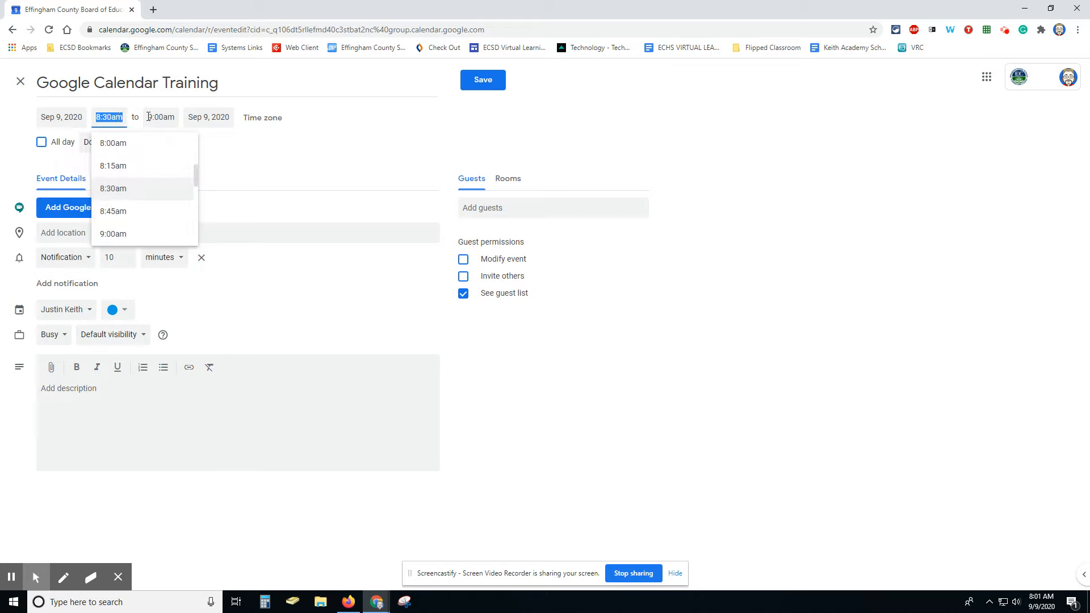
pyautogui.click(173, 116)
pyautogui.click(256, 149)
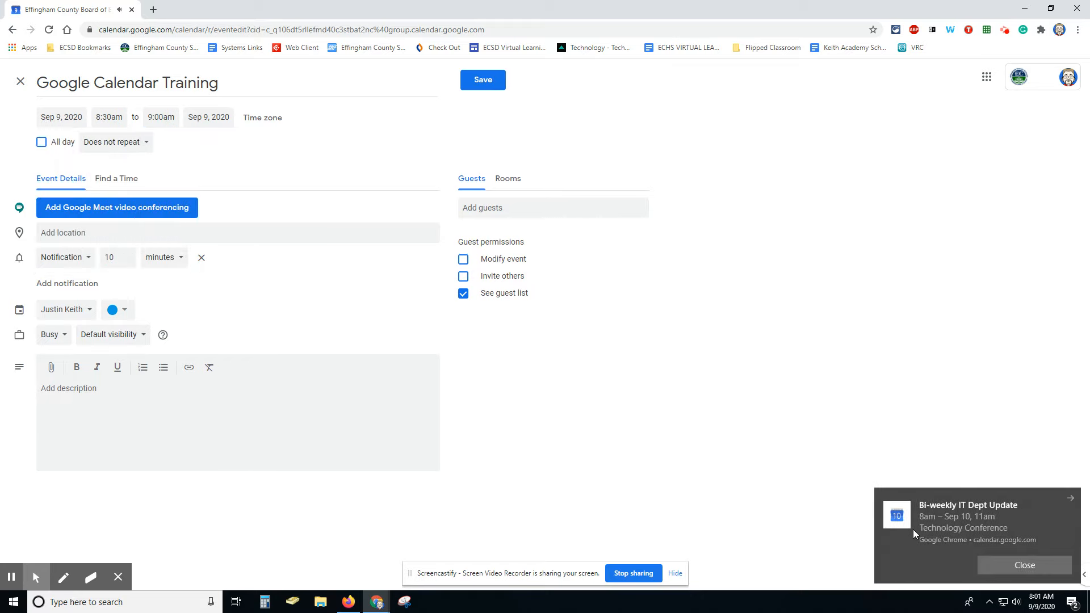
pyautogui.click(1024, 566)
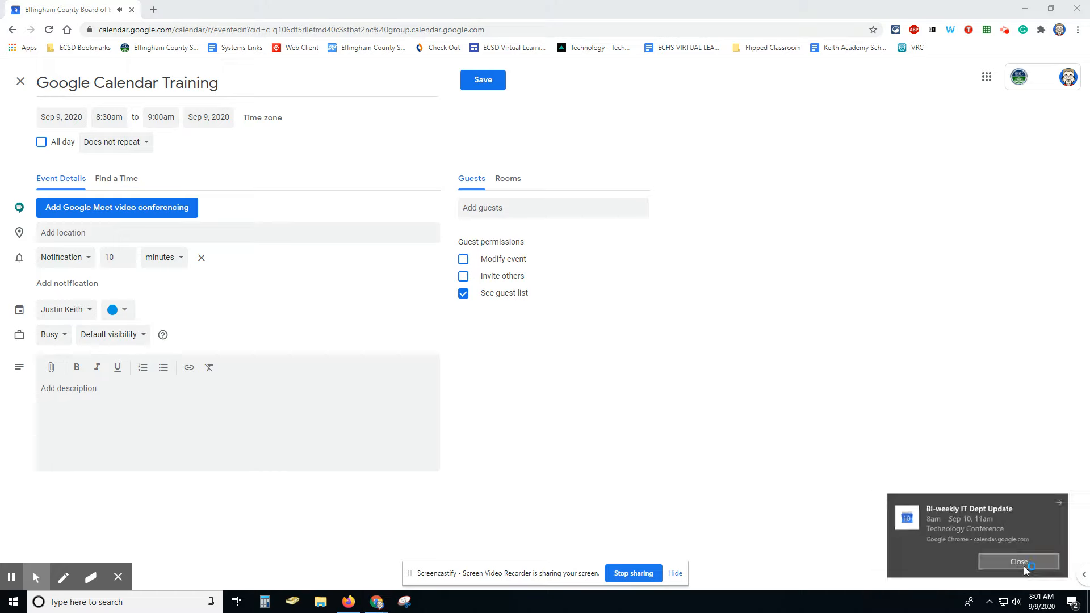
pyautogui.click(511, 335)
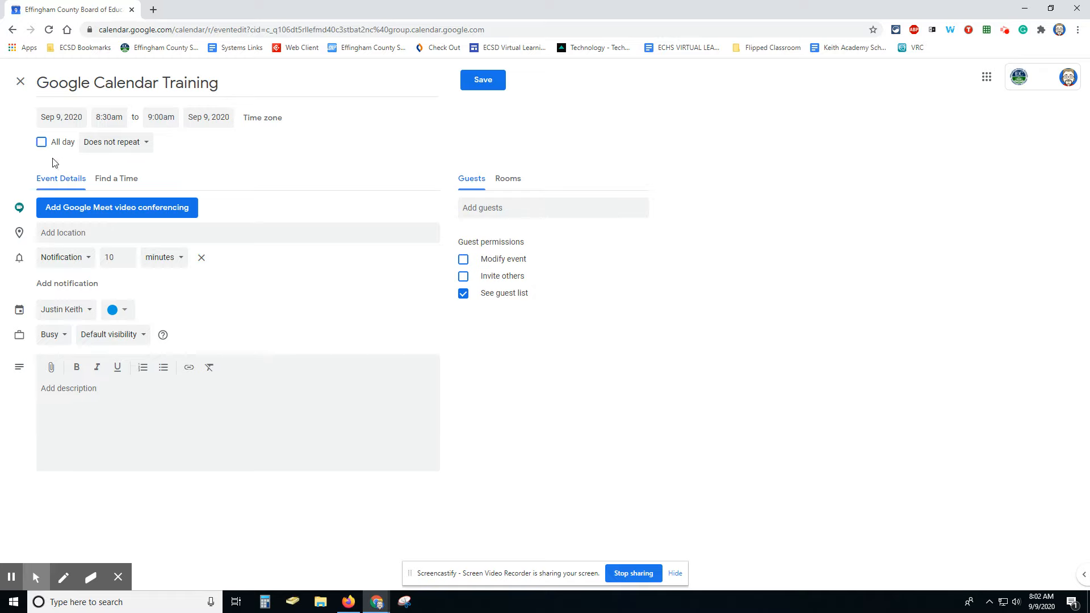
# Step: Show the repeat options for the Google Calendar Training event
pyautogui.click(141, 147)
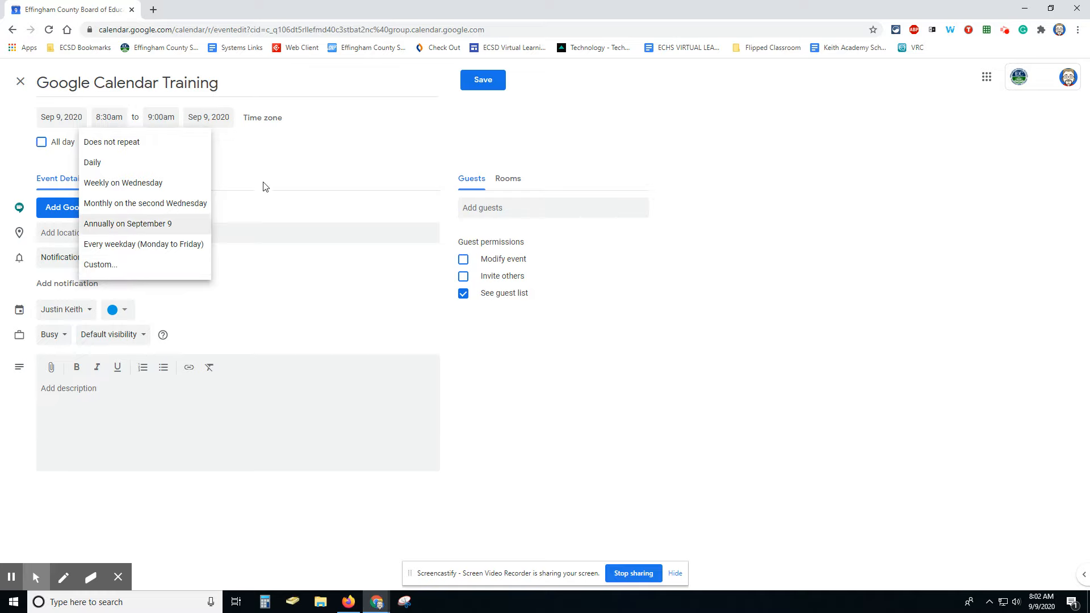
# Step: Close the repeat list, leaving the event set to Does not repeat
pyautogui.click(267, 166)
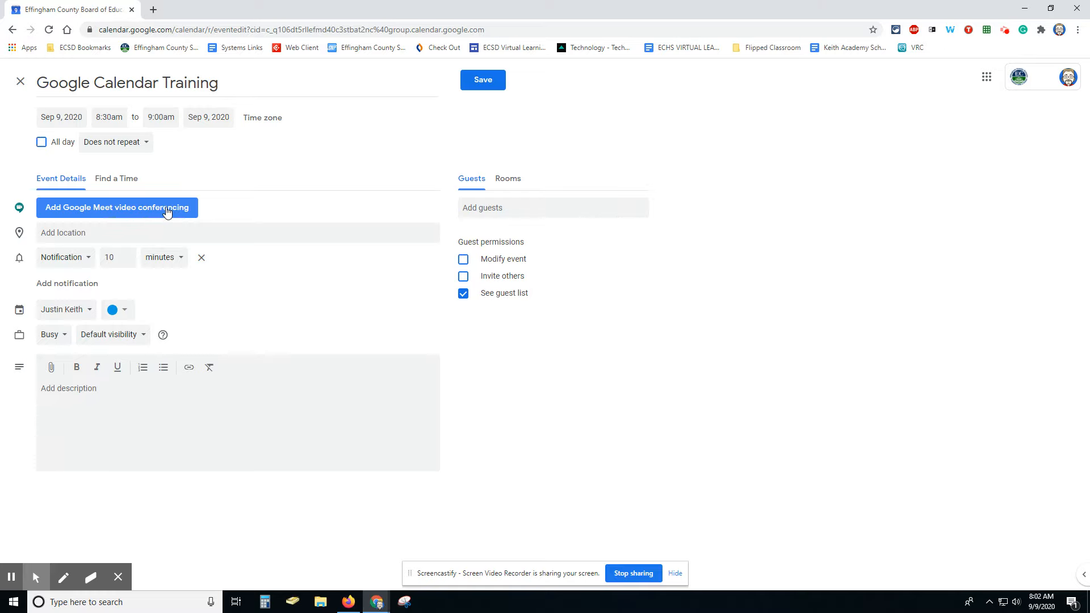
# Step: Add Google Meet video conferencing to the event
pyautogui.click(76, 208)
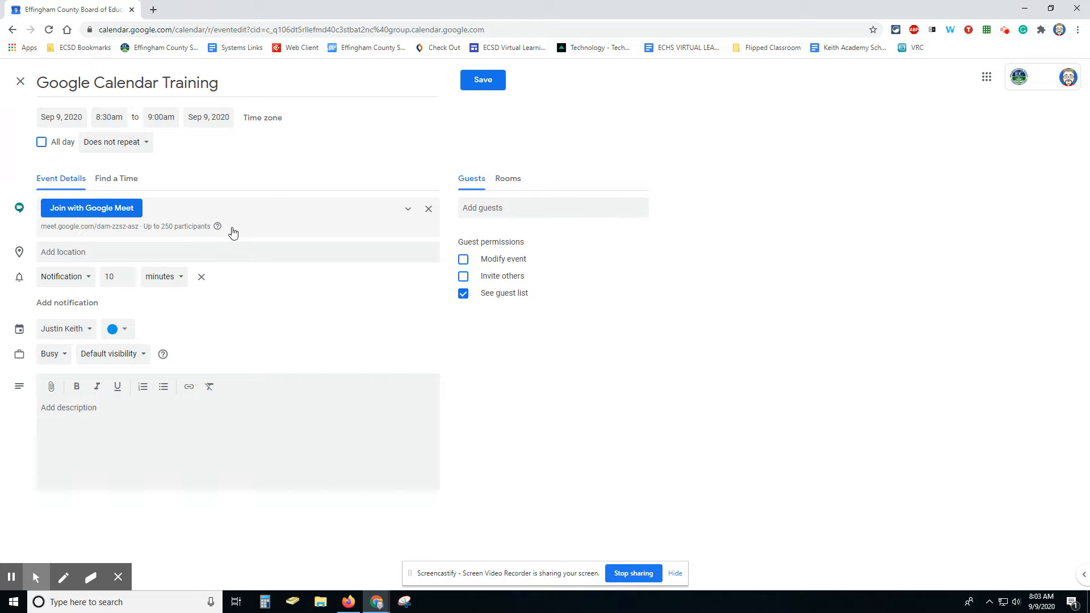
# Step: Set the location to Effingham County High School using the first address suggestion
pyautogui.click(88, 256)
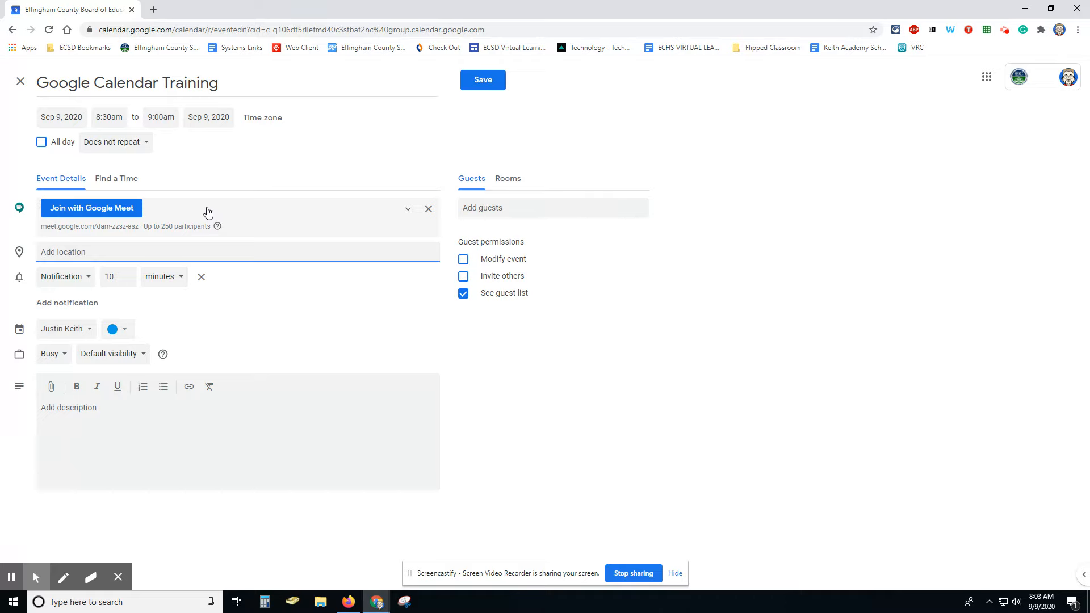
pyautogui.write('Effin')
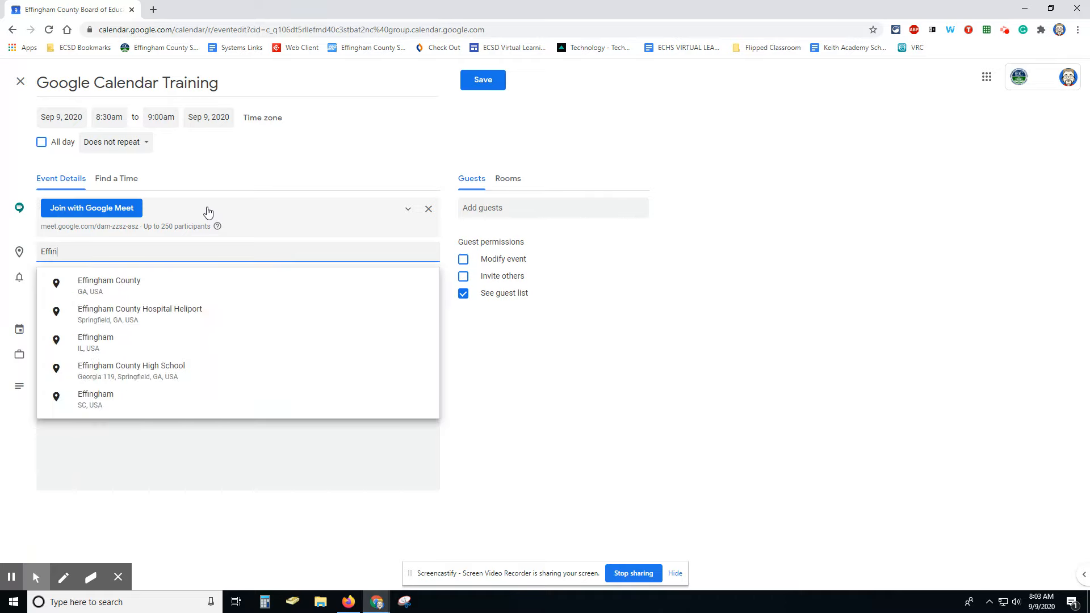
pyautogui.write('gham County ')
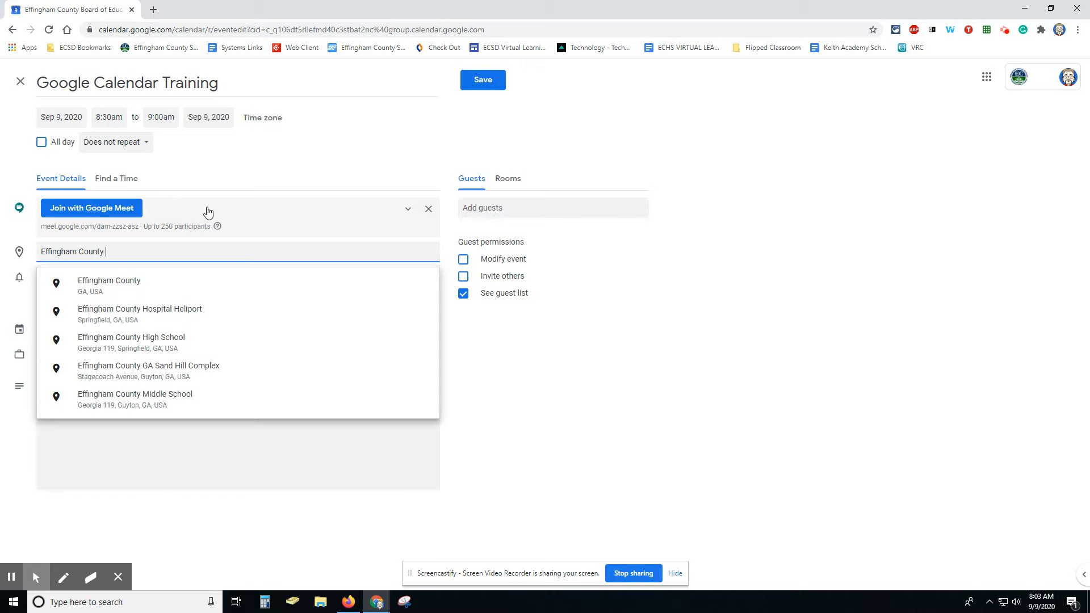
pyautogui.write('High School')
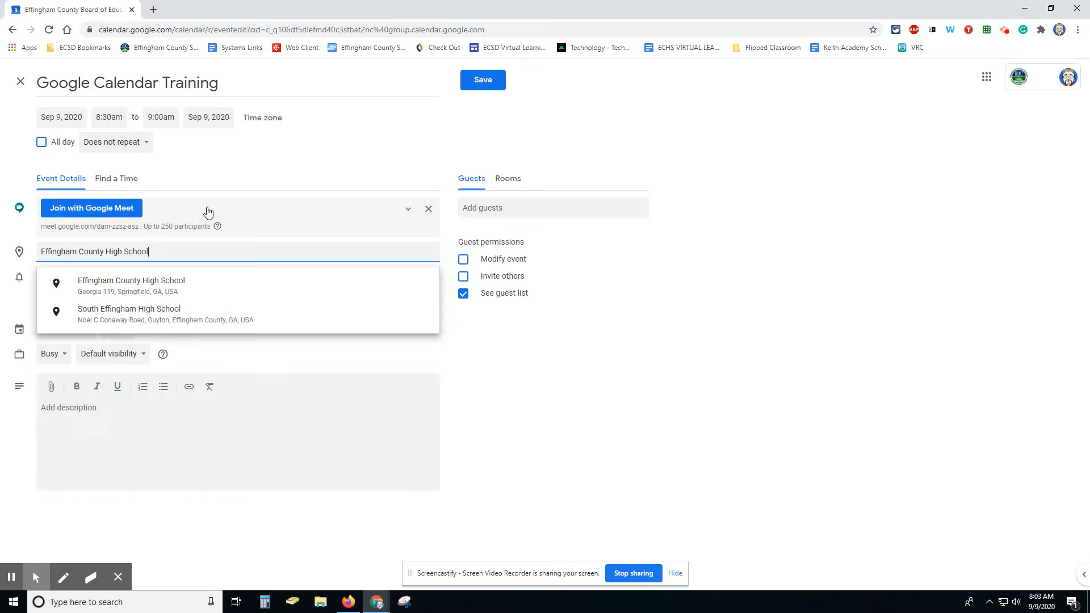
pyautogui.click(162, 289)
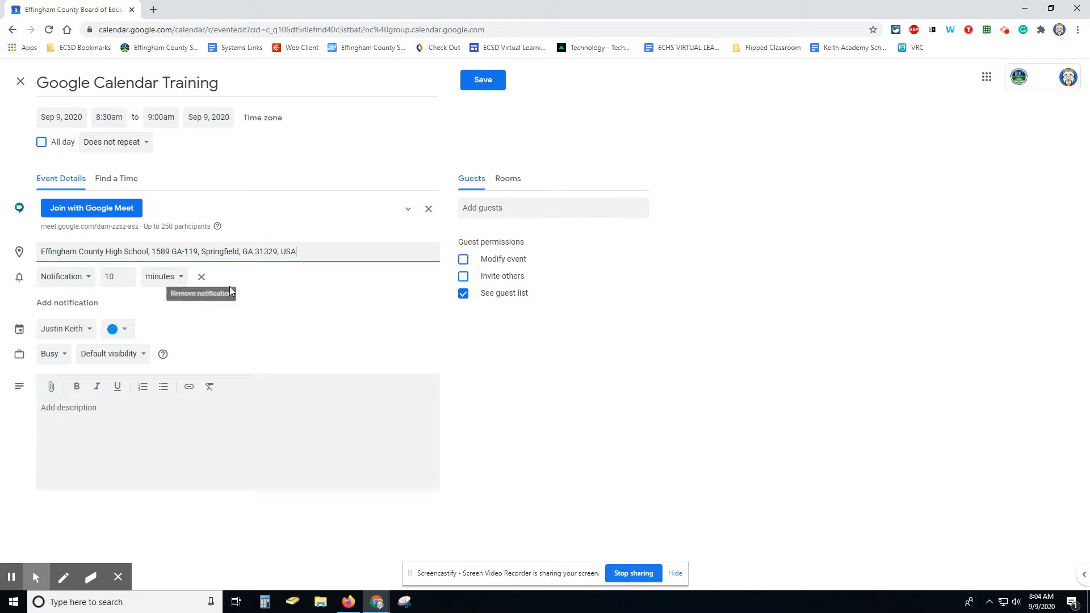
# Step: Add a 10-minute email reminder and a 1-day notification reminder
pyautogui.click(87, 309)
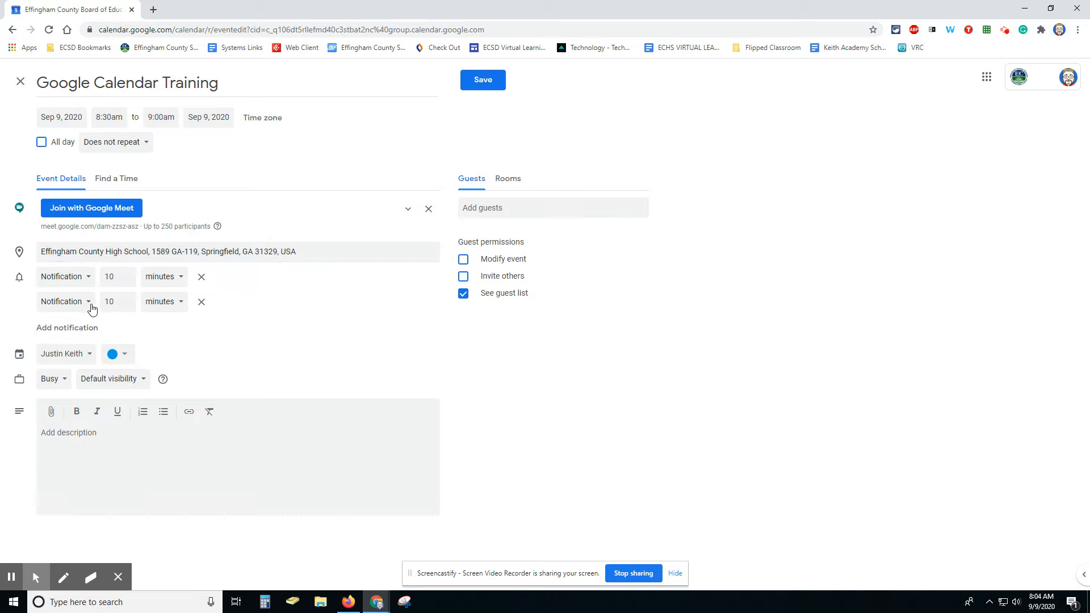
pyautogui.click(86, 305)
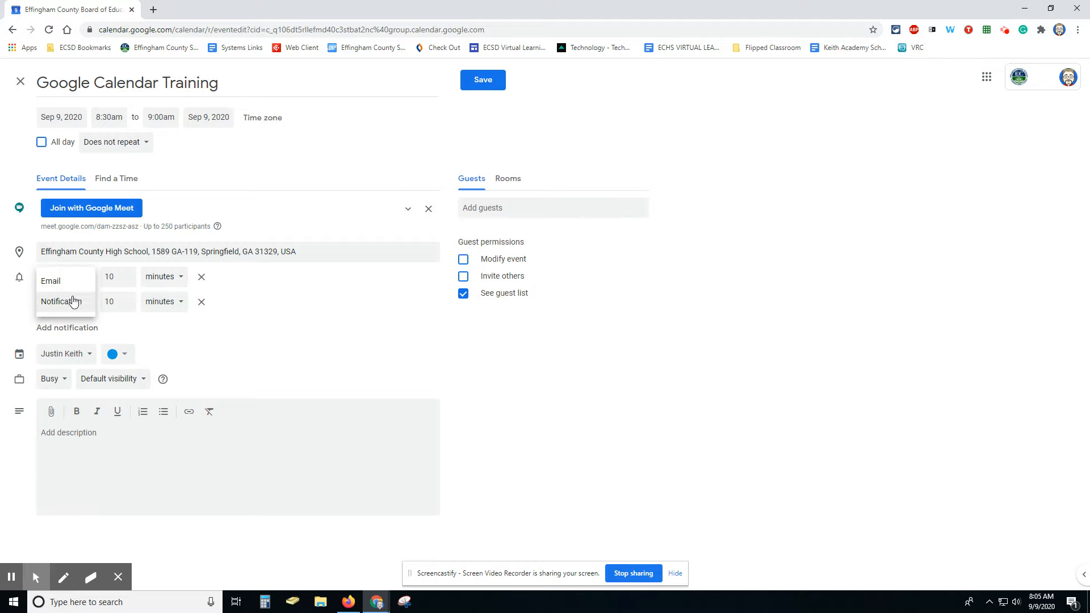
pyautogui.click(50, 282)
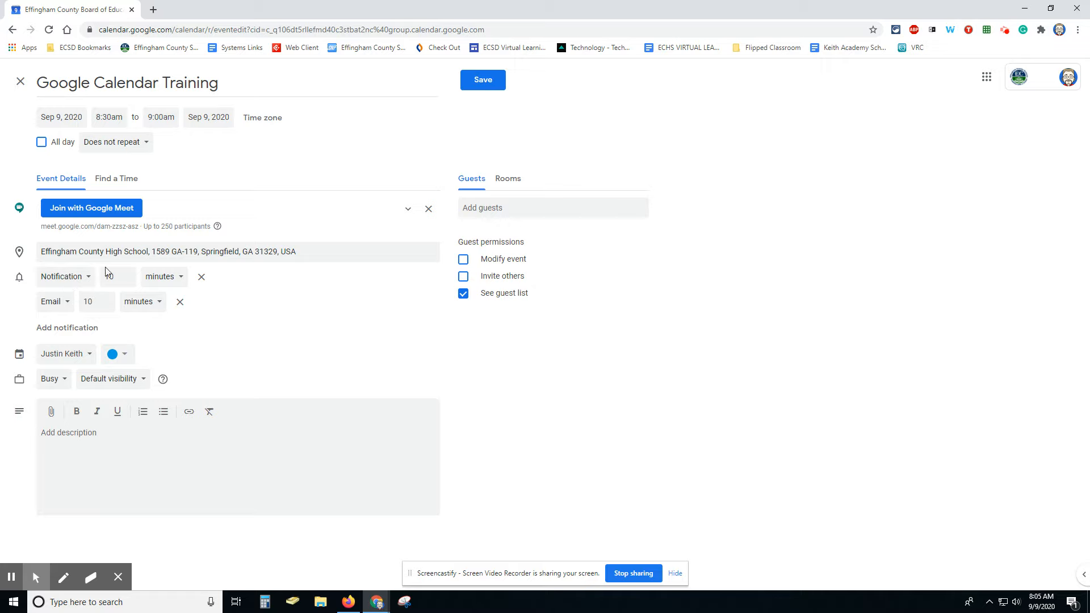
pyautogui.click(89, 329)
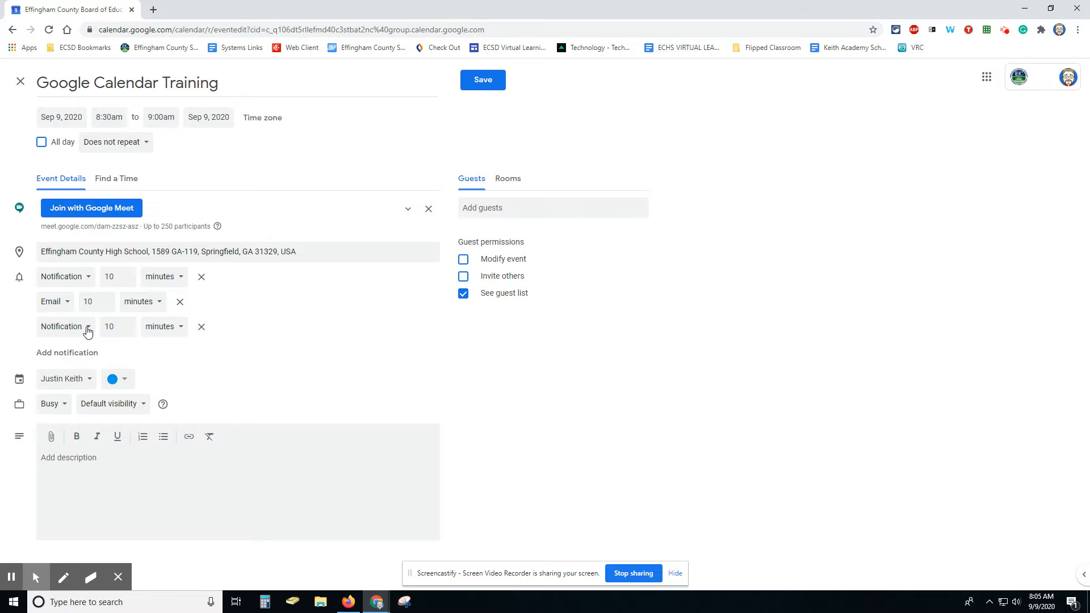
pyautogui.click(115, 326)
pyautogui.click(175, 328)
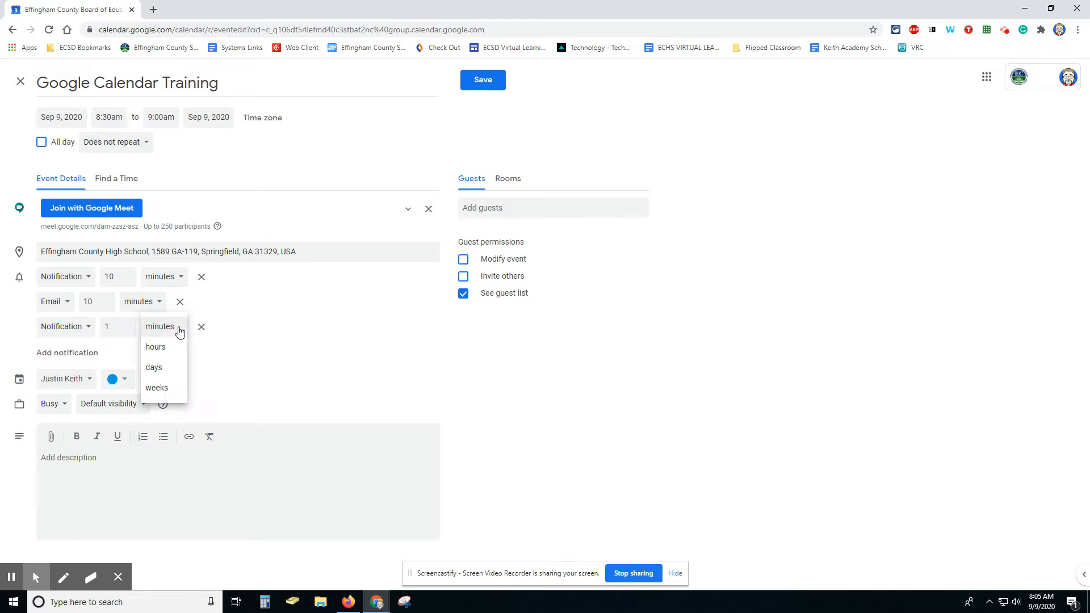
pyautogui.click(154, 368)
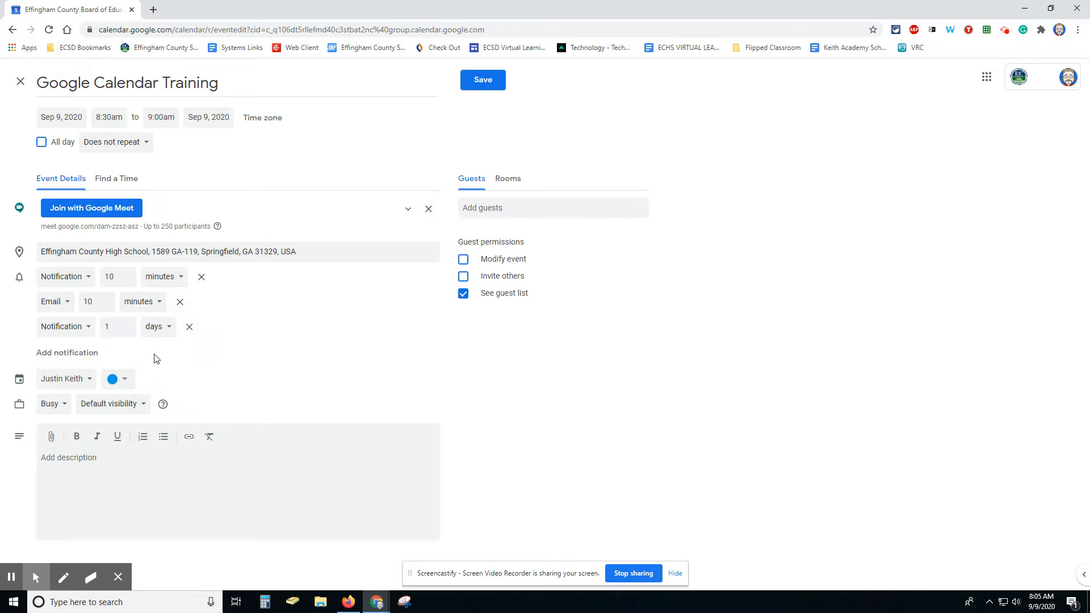
# Step: Add a 1-day email reminder, then a fifth reminder row
pyautogui.click(95, 355)
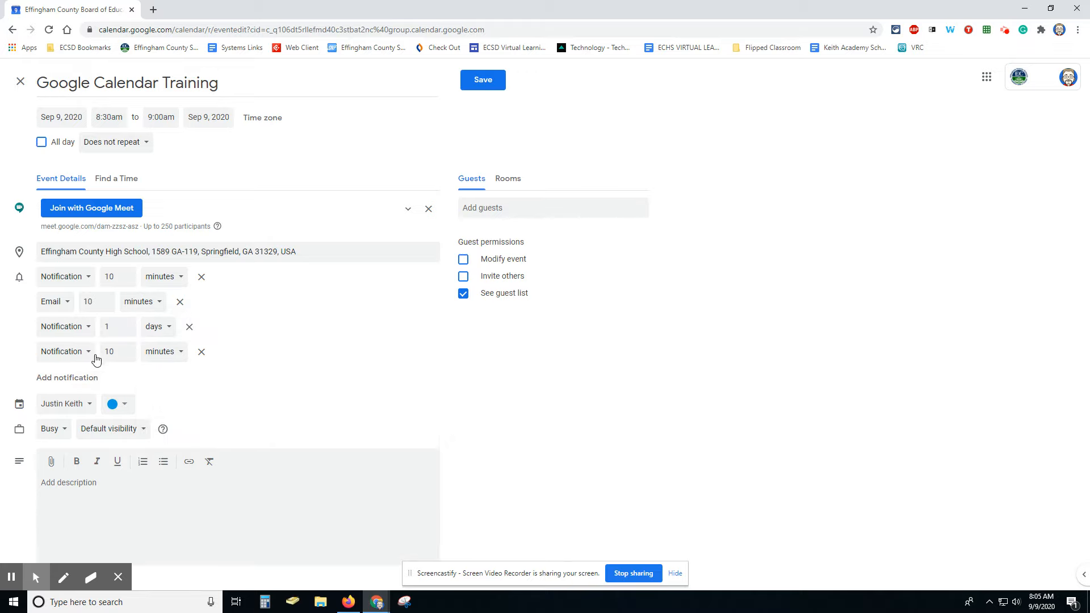
pyautogui.click(88, 352)
pyautogui.click(76, 330)
pyautogui.click(90, 353)
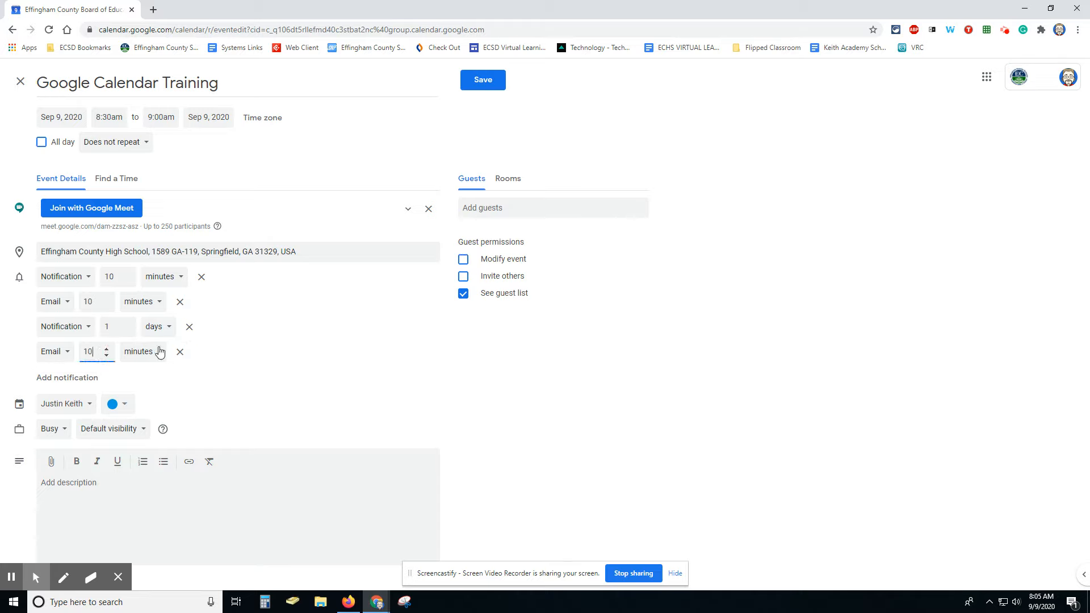
pyautogui.click(147, 352)
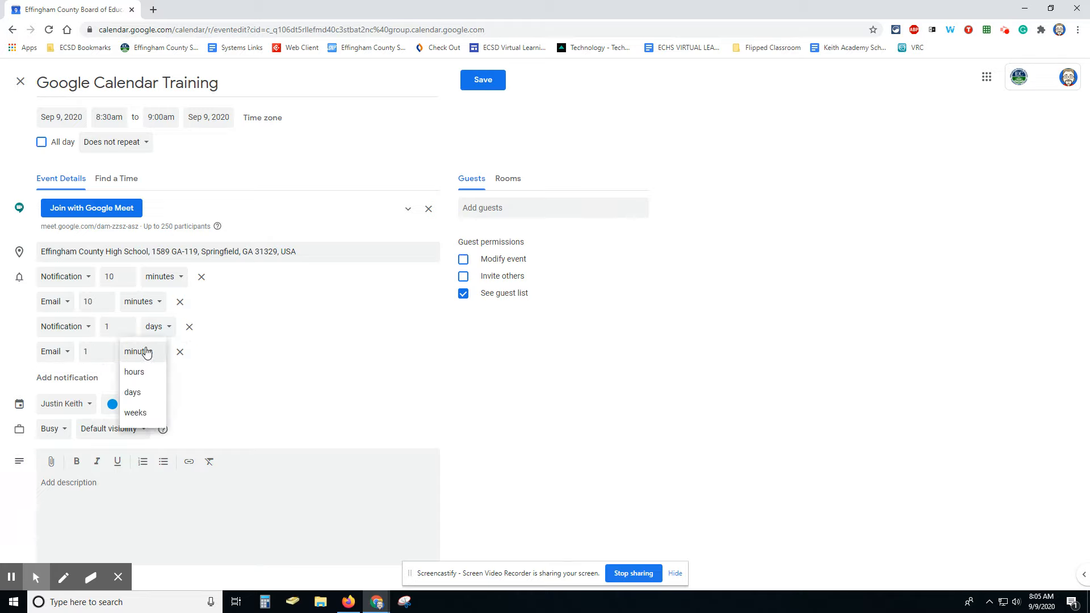
pyautogui.click(138, 398)
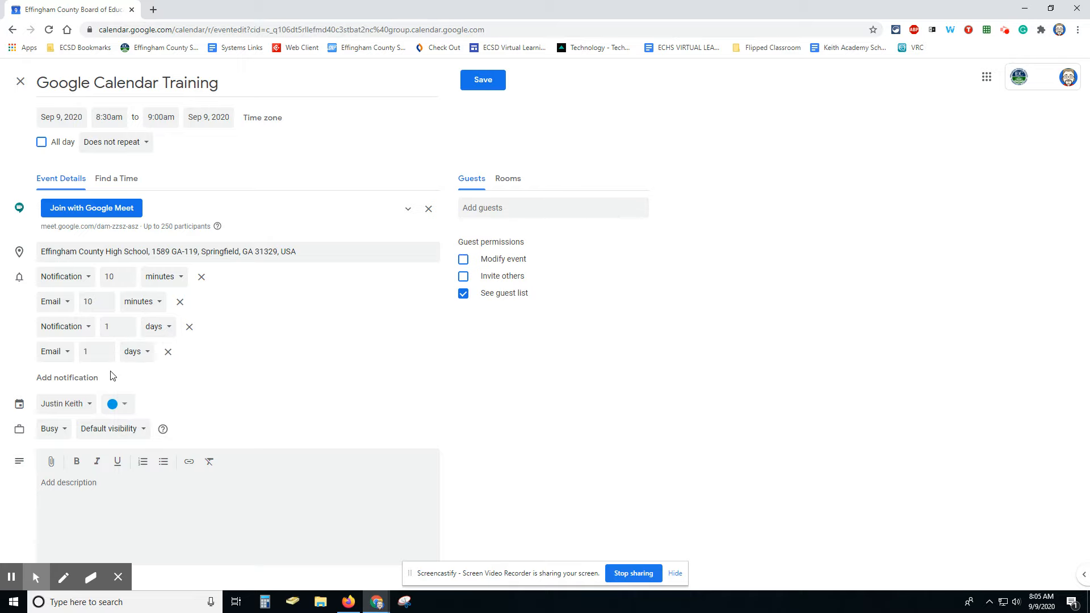
pyautogui.click(65, 384)
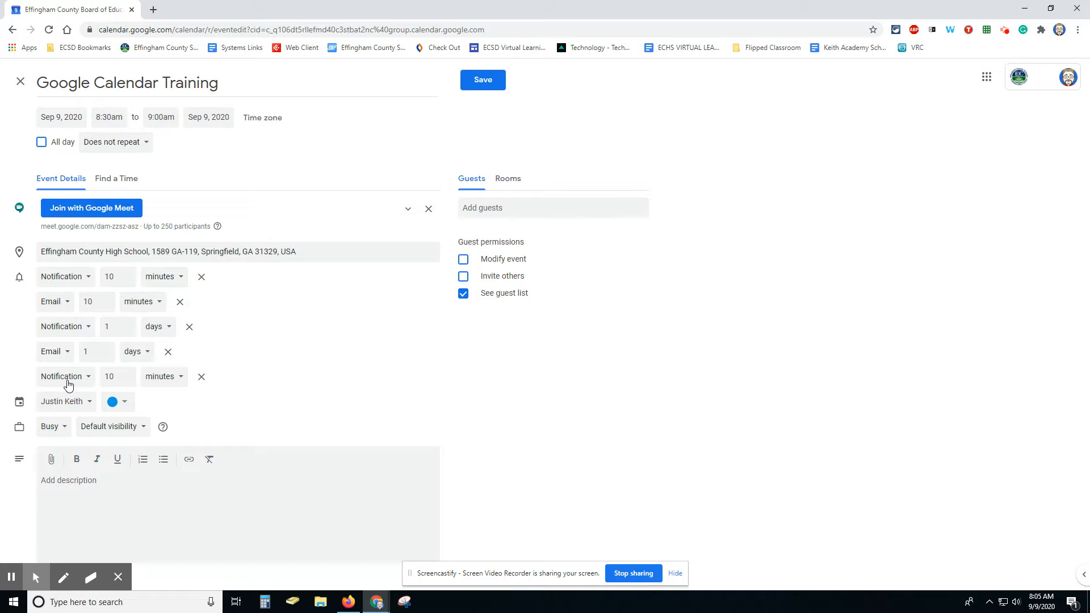
# Step: Change the fifth reminder to an email sent 1 hour before
pyautogui.click(85, 378)
pyautogui.click(73, 358)
pyautogui.click(92, 378)
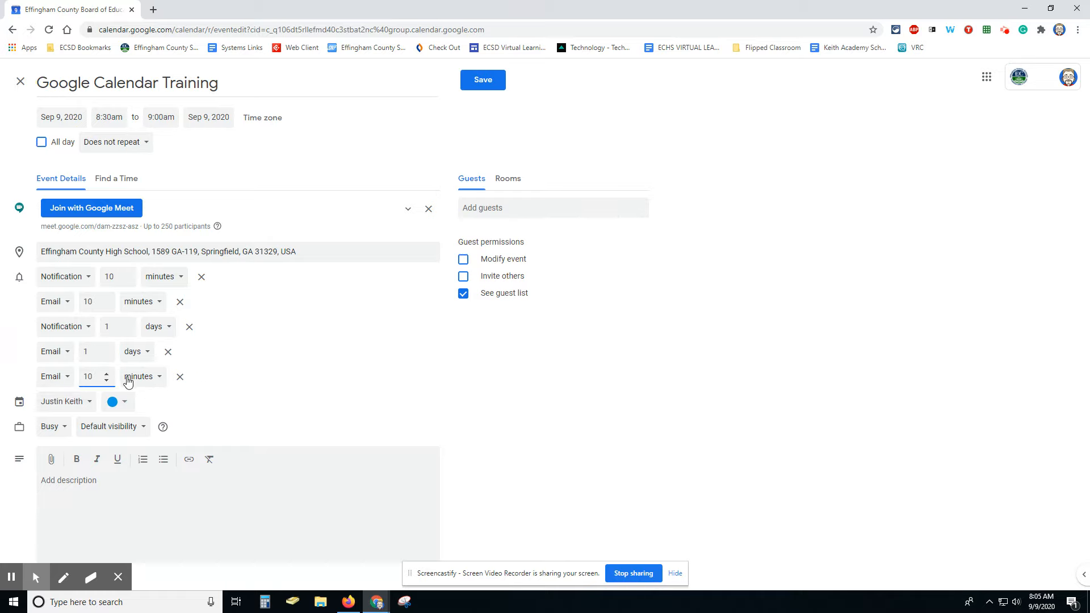
pyautogui.click(131, 378)
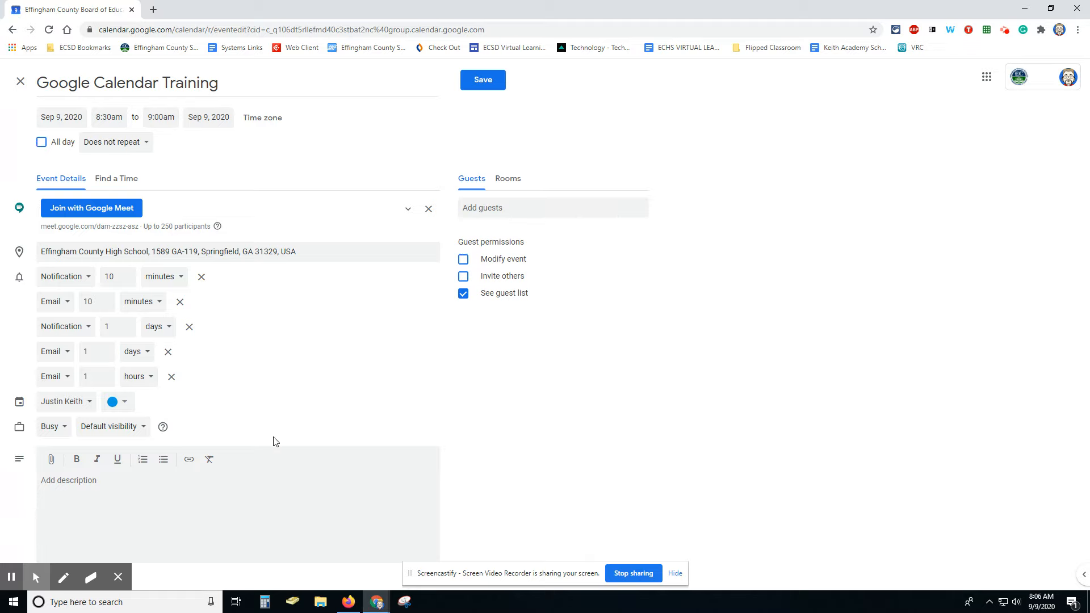
pyautogui.click(88, 405)
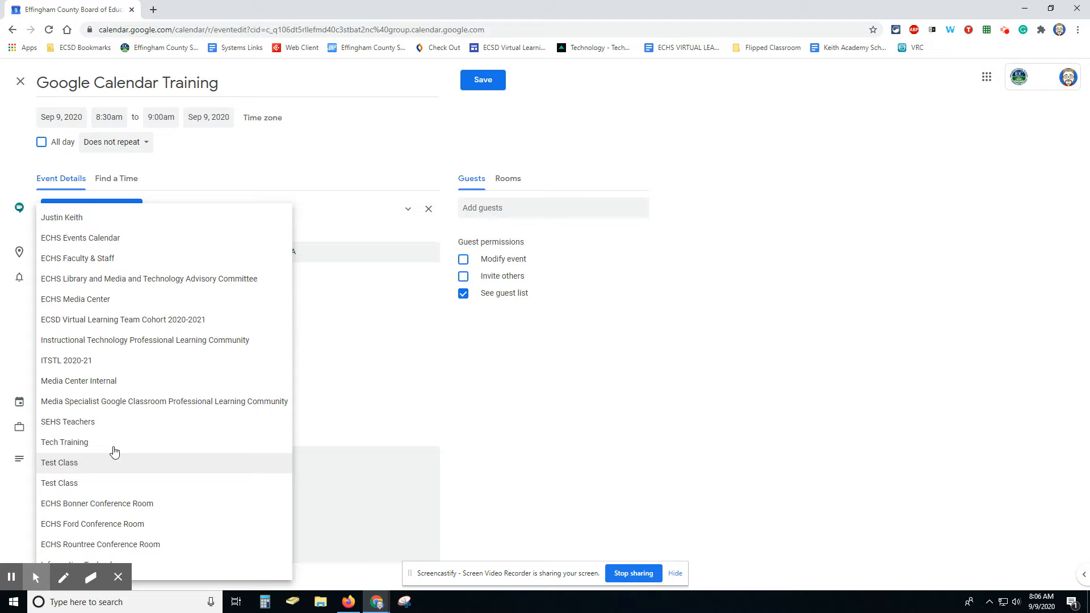
pyautogui.click(467, 441)
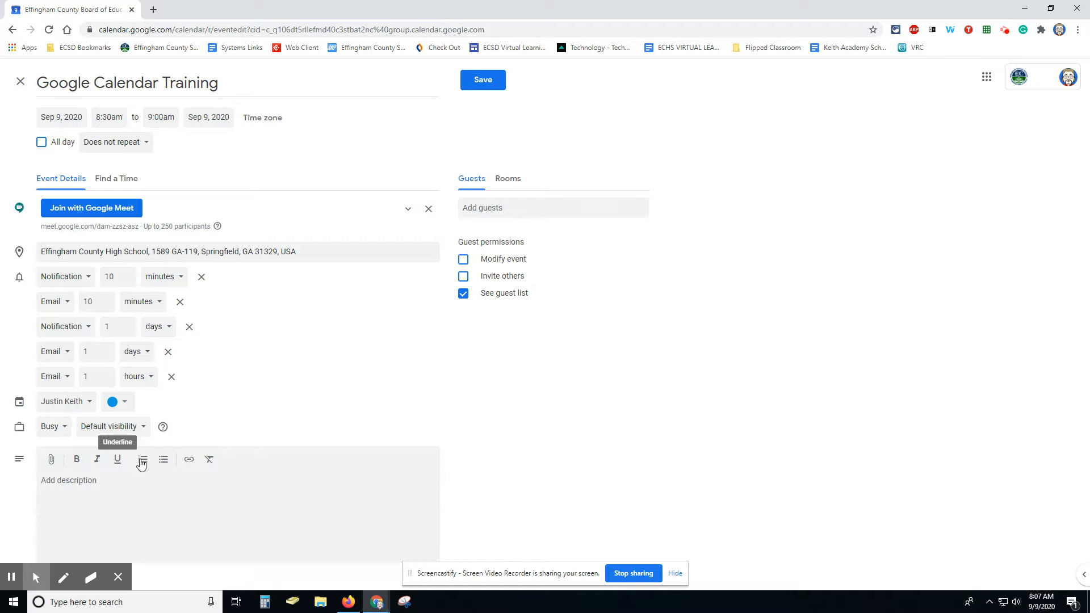
# Step: Enter the event description 'We are going to talk about Google Calendar. See attached documents.'
pyautogui.click(75, 489)
pyautogui.write('We are going to')
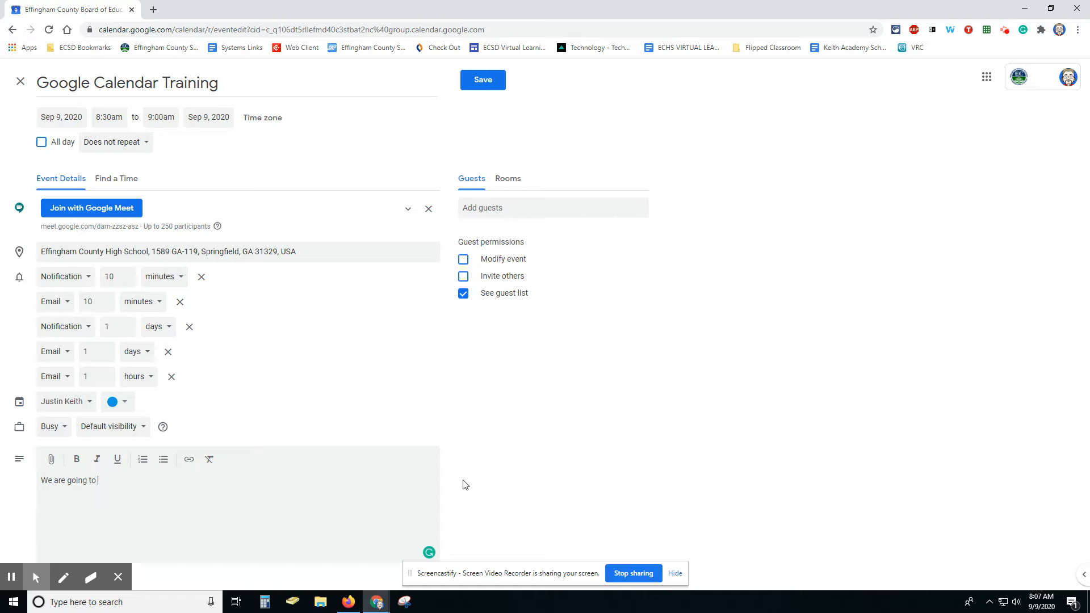
pyautogui.write(' talk about Google Calendar.  See attache')
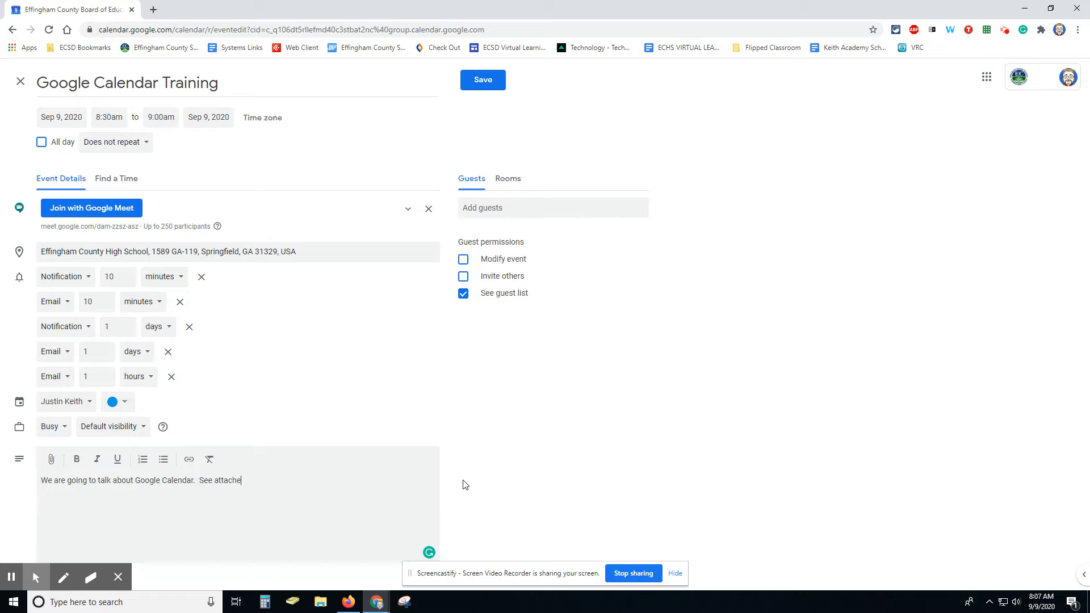
pyautogui.write('d documents.')
pyautogui.click(53, 464)
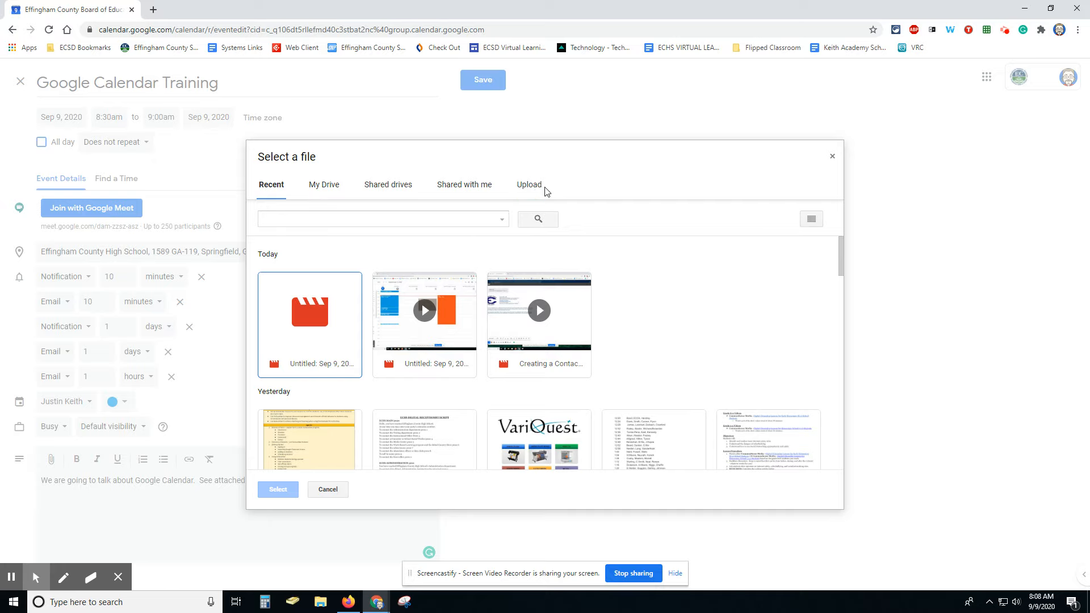
pyautogui.click(832, 163)
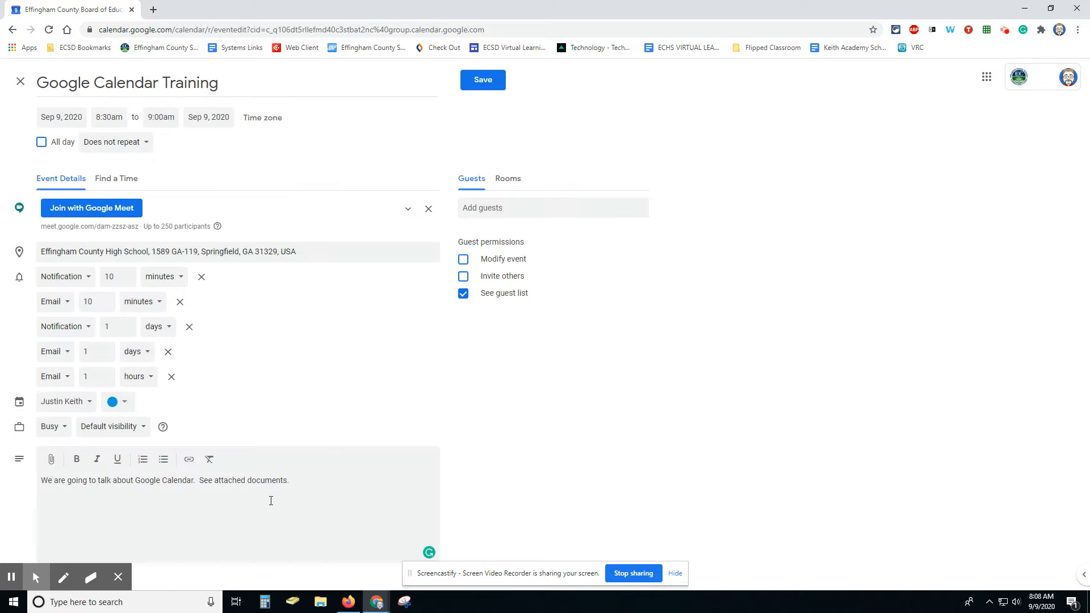
# Step: Search 'gmil' in the guest field and add the suggested colleague as a guest
pyautogui.click(540, 209)
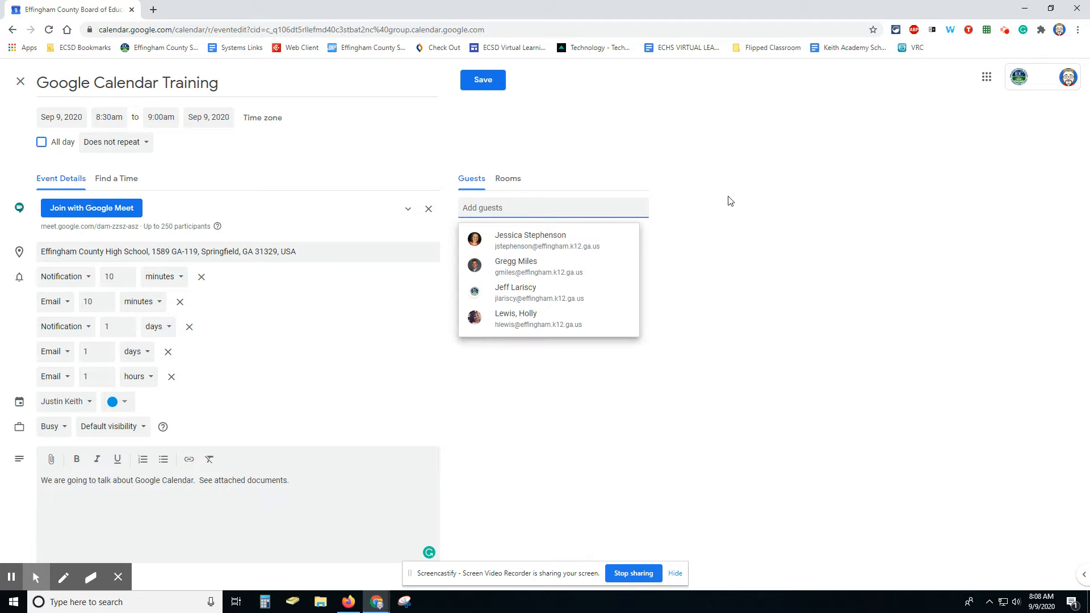
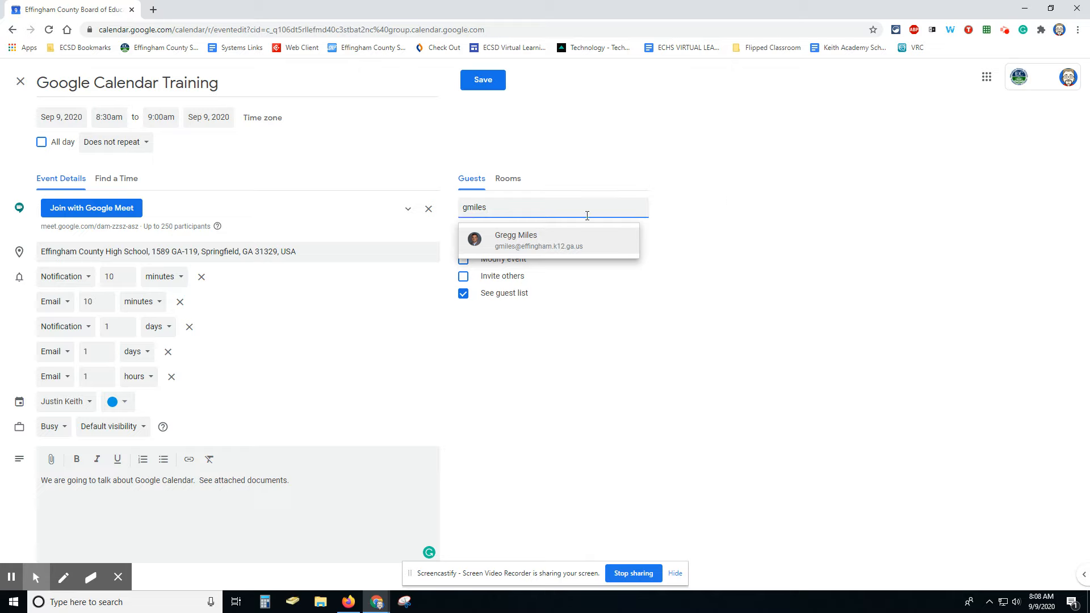
pyautogui.click(511, 236)
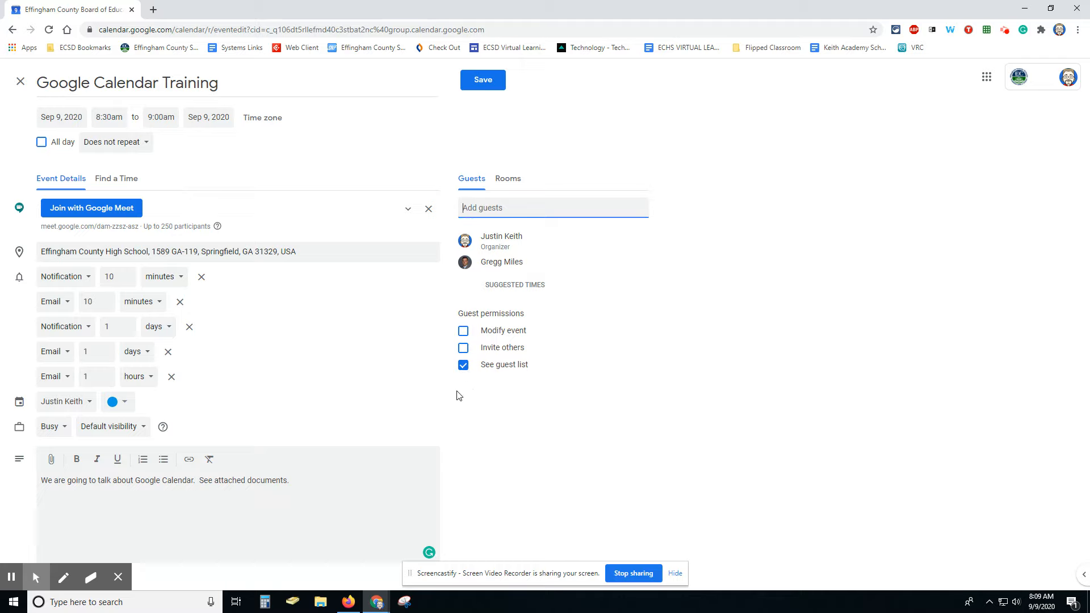
pyautogui.click(506, 181)
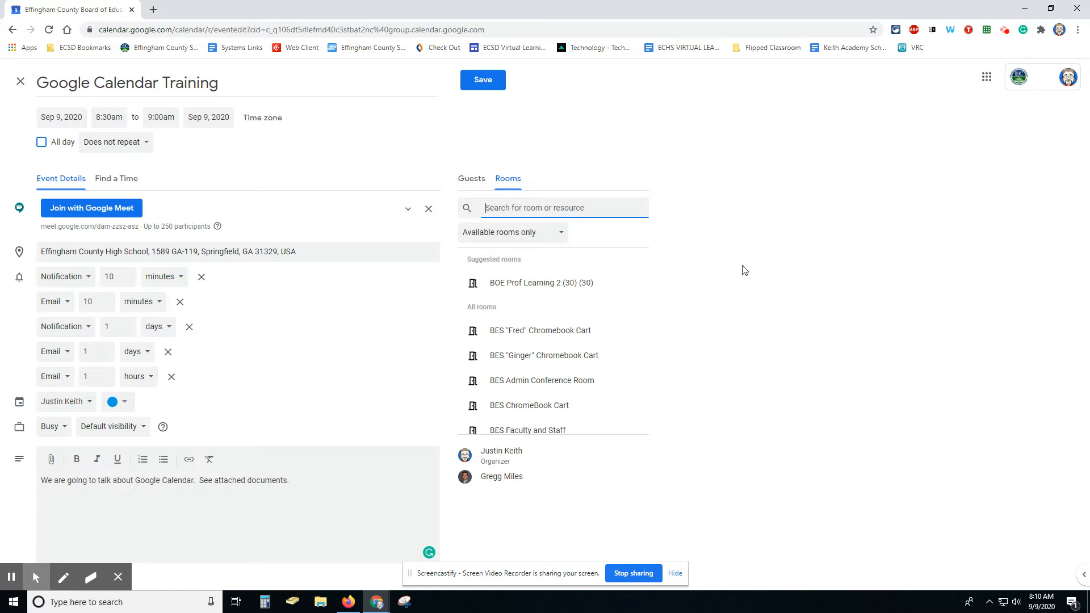
pyautogui.write('confere')
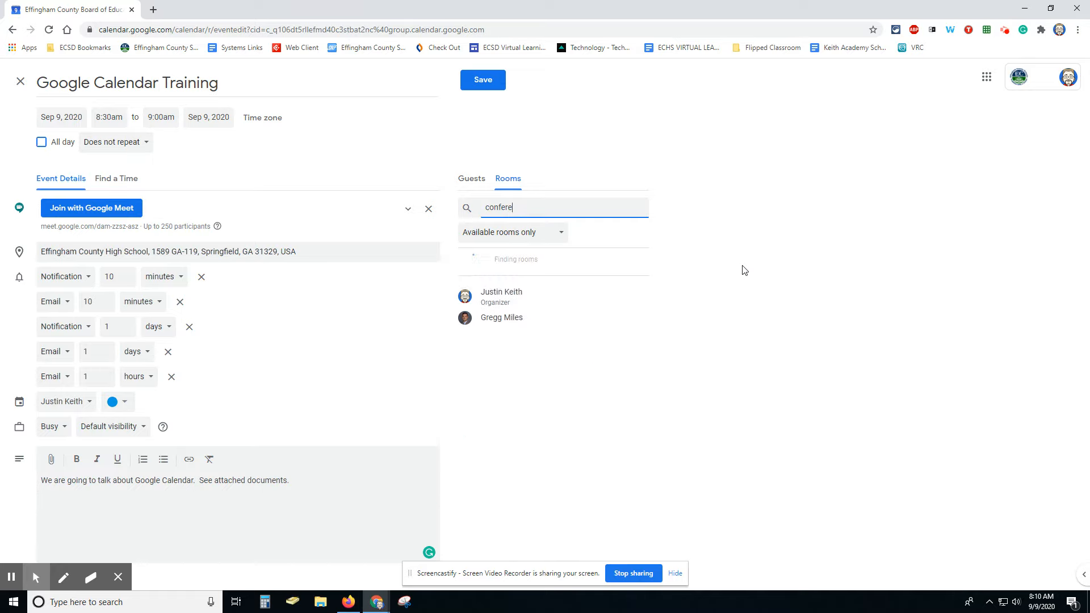
pyautogui.write('nce')
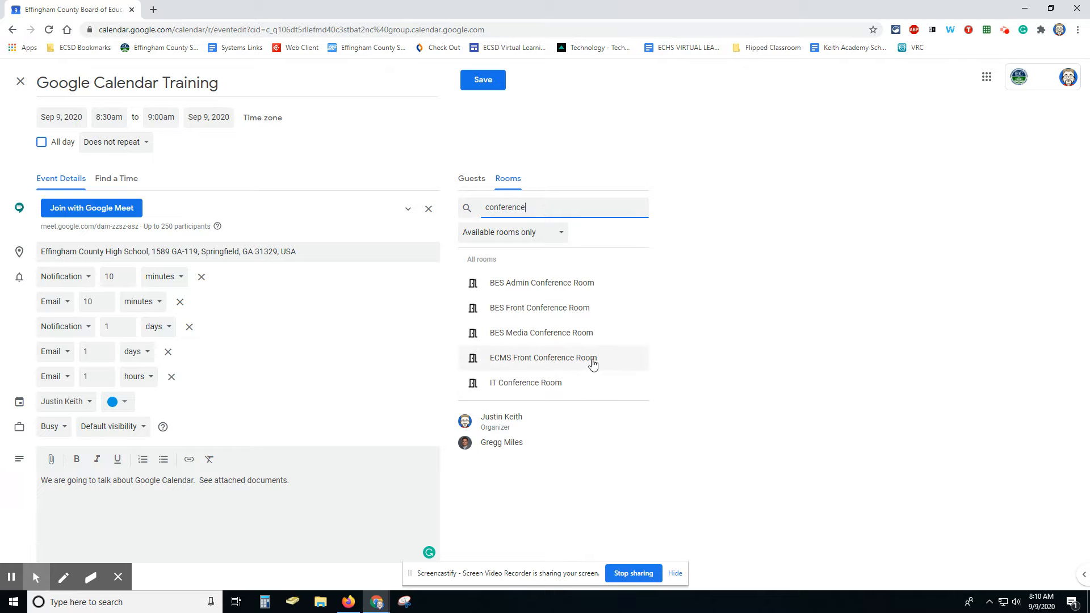
pyautogui.click(474, 180)
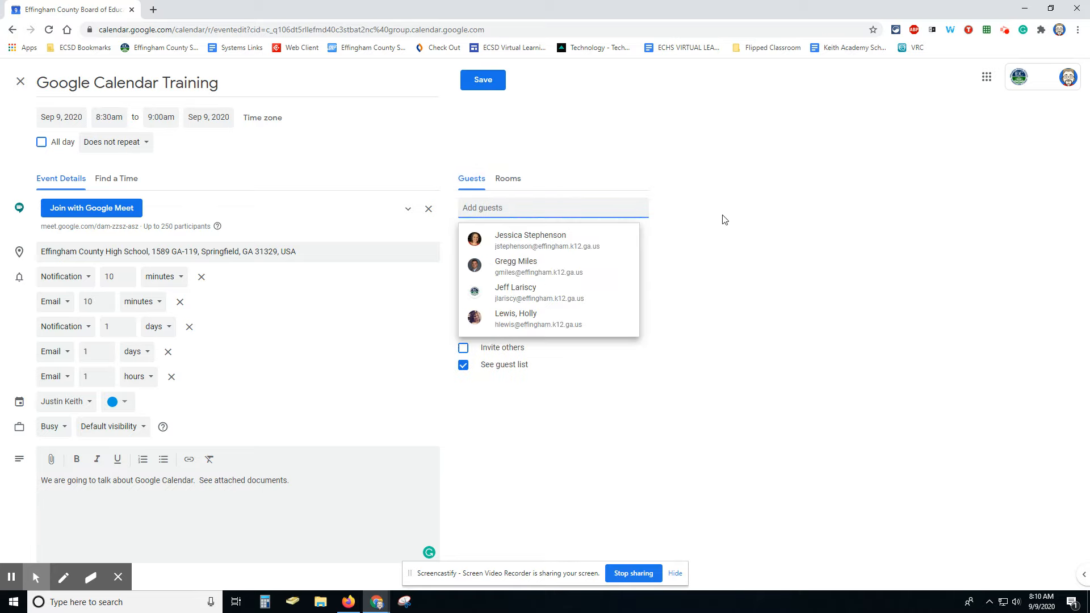
# Step: Search 'confe' for a room, dismiss the suggestions without adding one, and attempt to save
pyautogui.write('confe')
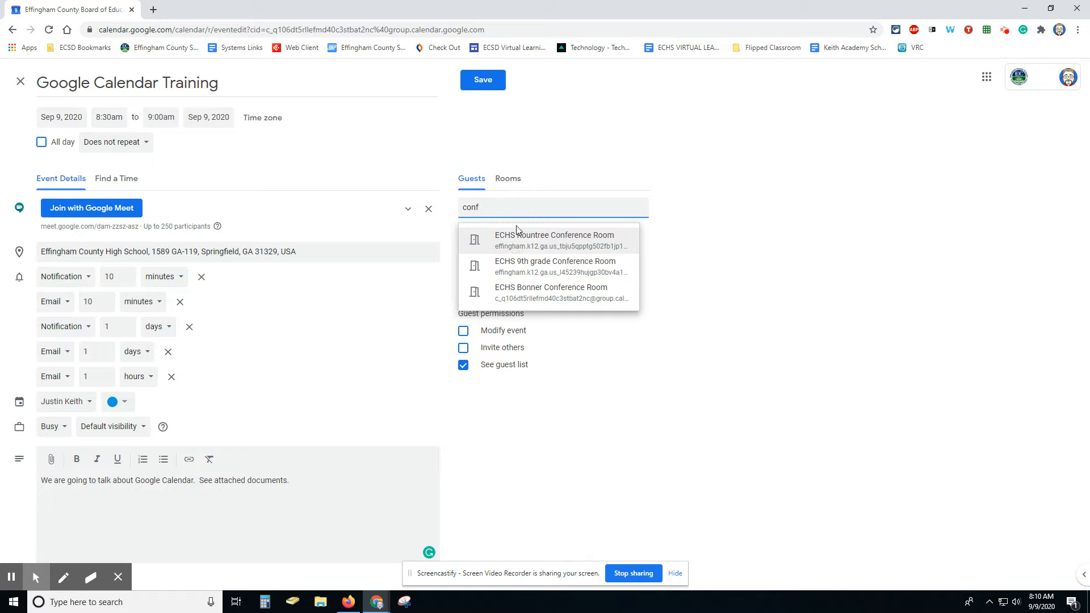
pyautogui.click(712, 250)
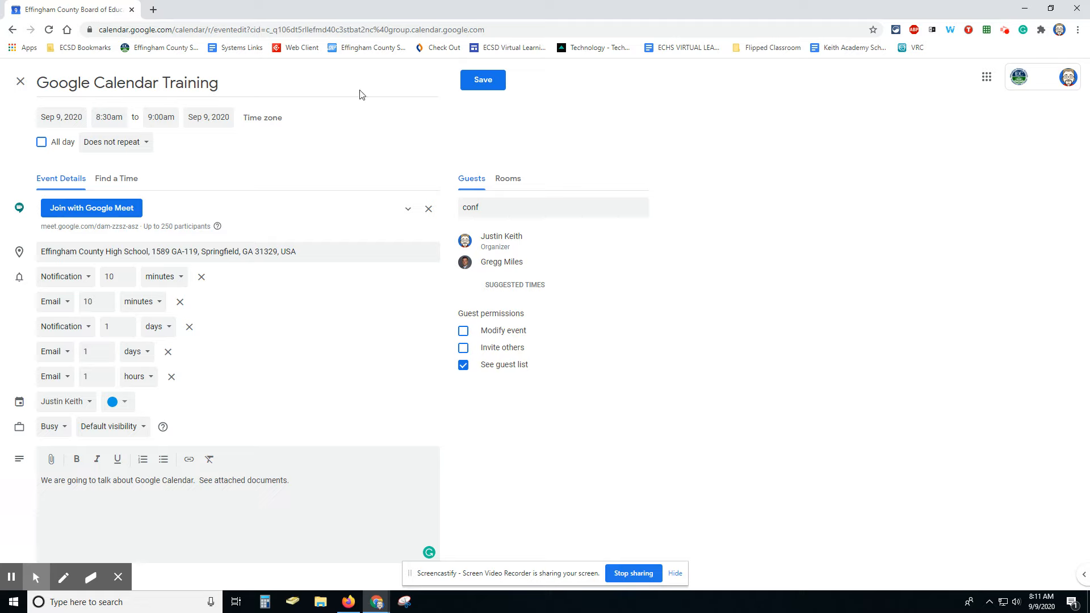
pyautogui.click(491, 83)
# Step: Clear the leftover text from the guest field and save the Training event
pyautogui.click(499, 208)
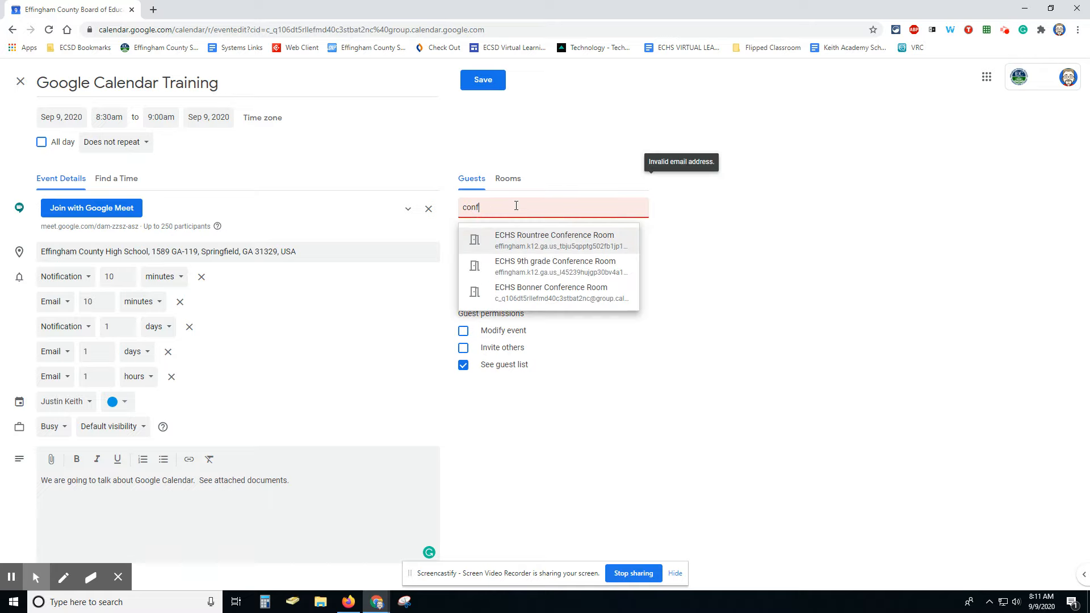
pyautogui.press('BackSpace')
pyautogui.press('BackSpace')
pyautogui.press('BackSpace')
pyautogui.press('BackSpace')
pyautogui.click(760, 206)
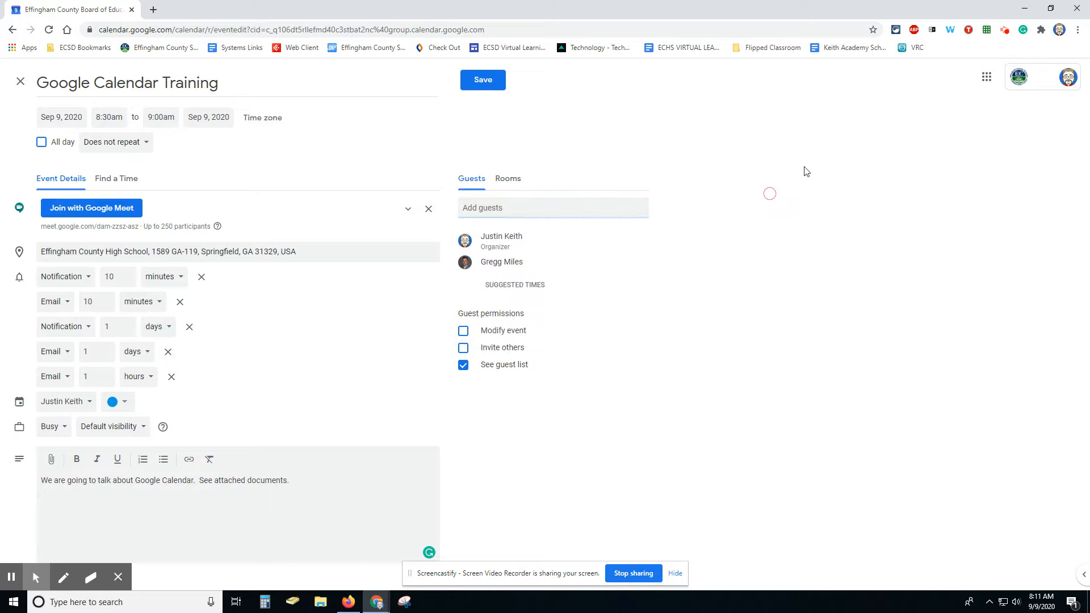
pyautogui.click(483, 81)
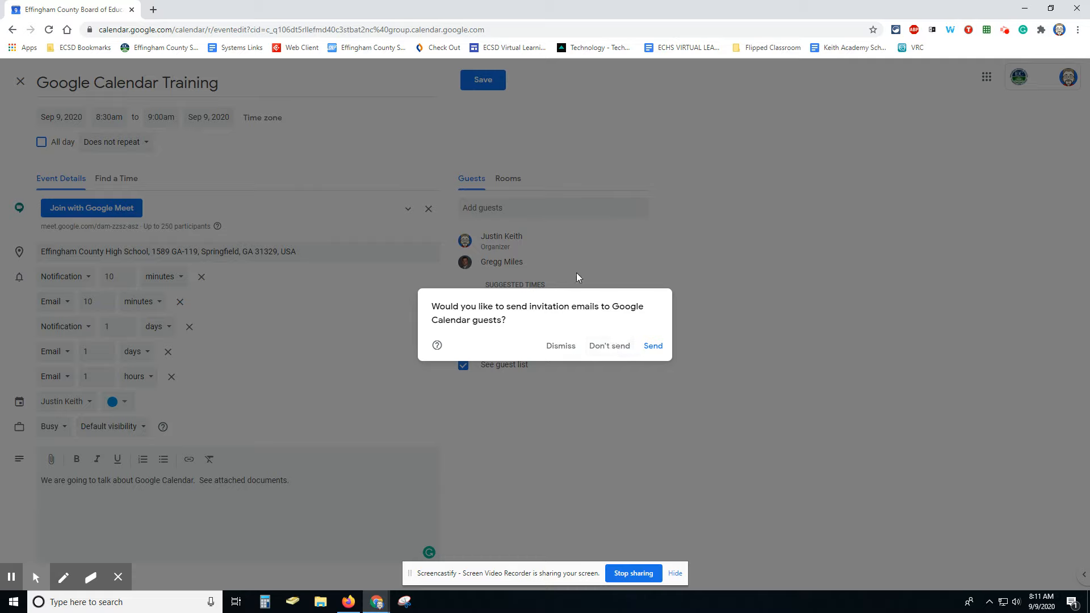
# Step: Save without emailing guests and bring the 8:30am Training event into view on September 9
pyautogui.click(607, 347)
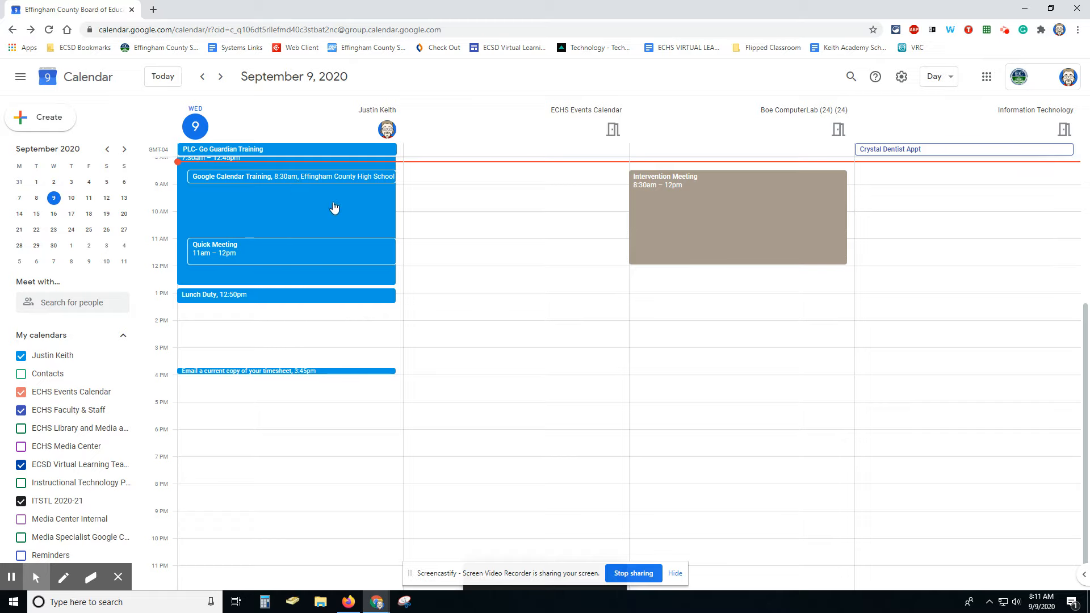
pyautogui.scroll(1, 481, 305)
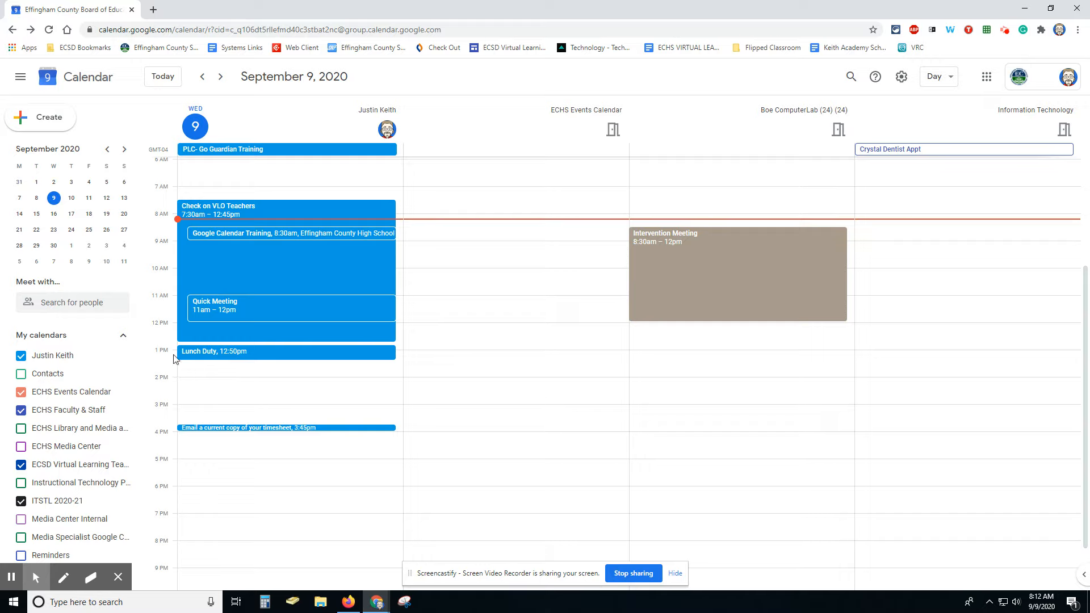
# Step: Load classroom.google.com in a new Chrome tab to list the nine classes
pyautogui.click(152, 10)
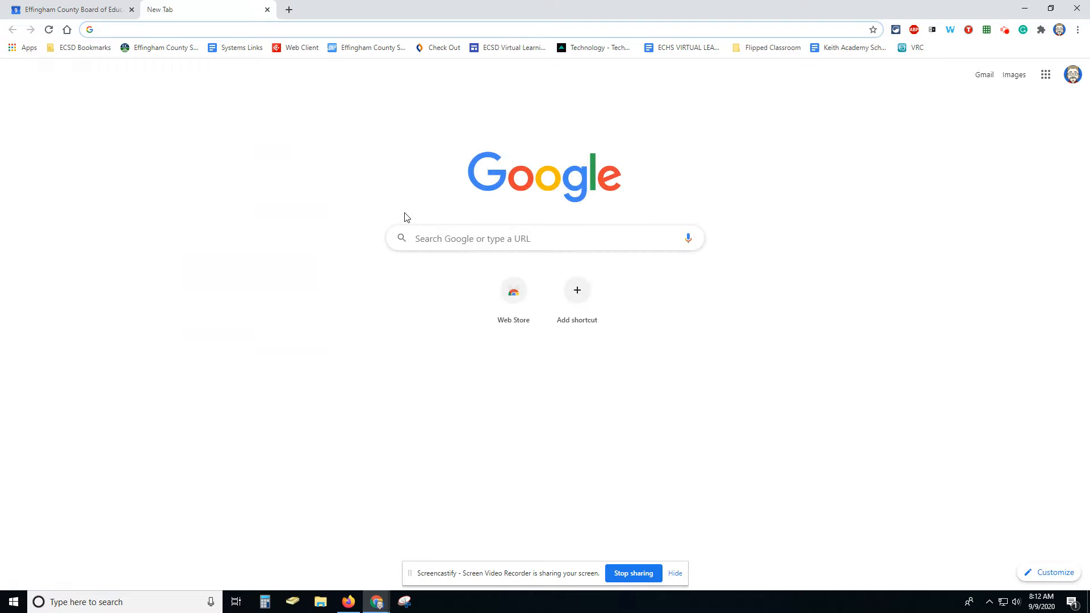
pyautogui.write('class')
pyautogui.press('Return')
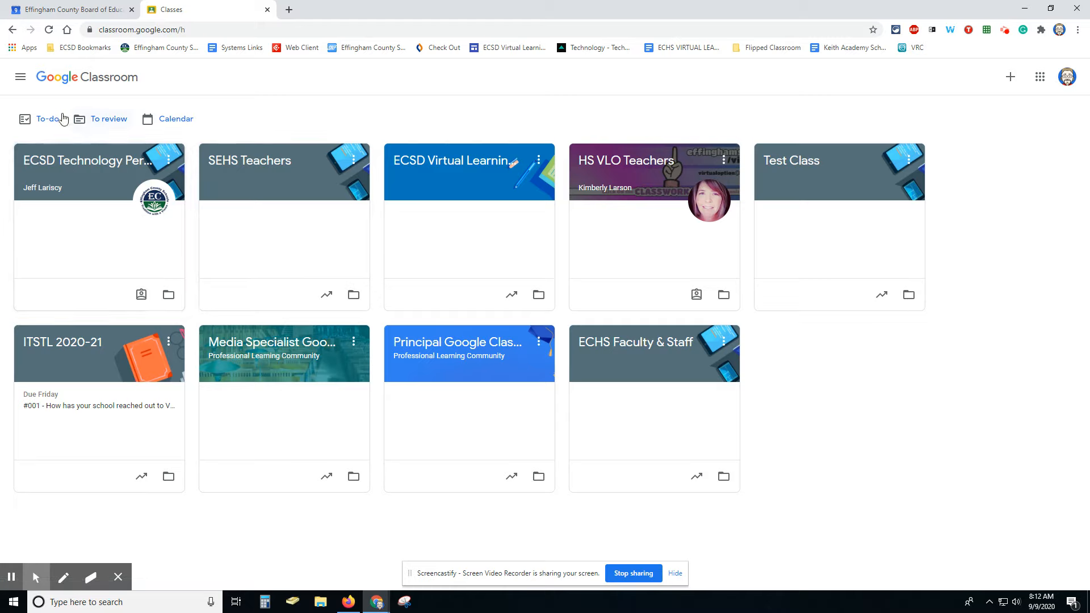
# Step: View the Classroom assignment calendar, then open To-do and check its Missing and Done lists
pyautogui.click(179, 126)
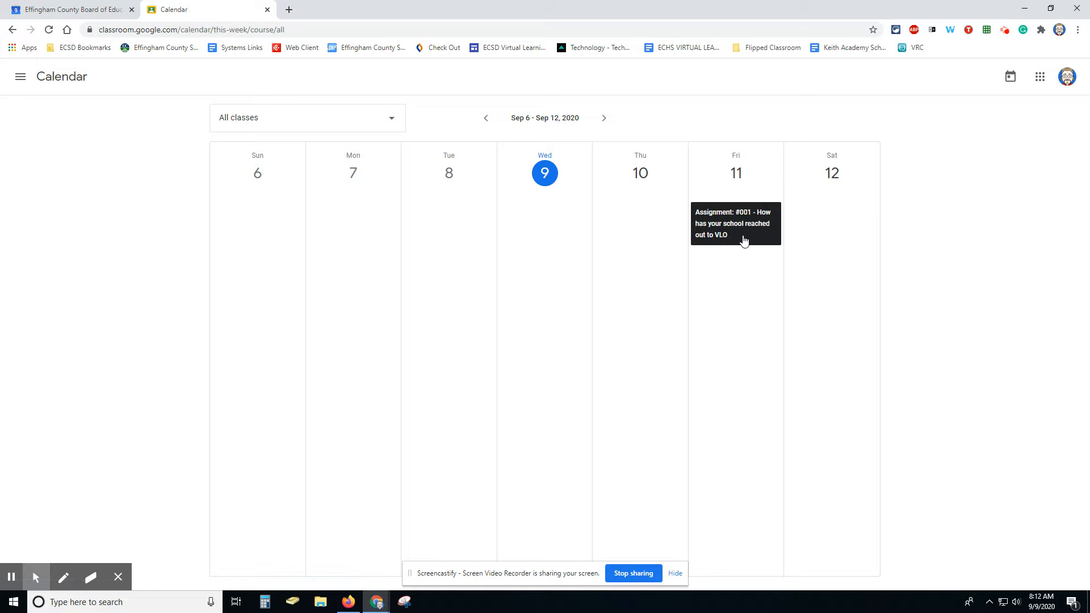
pyautogui.click(21, 78)
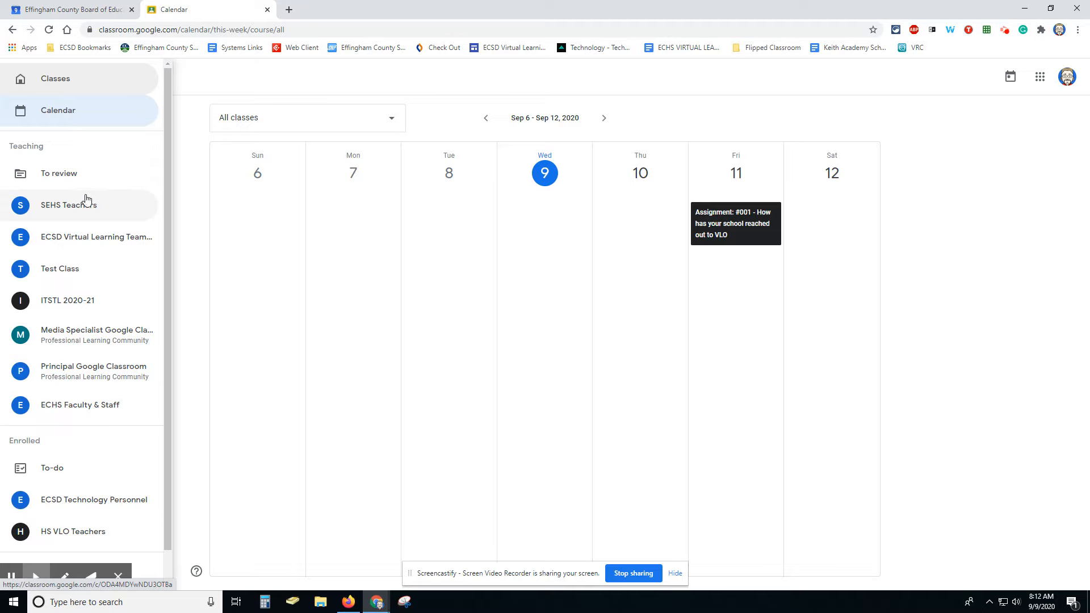
pyautogui.click(50, 475)
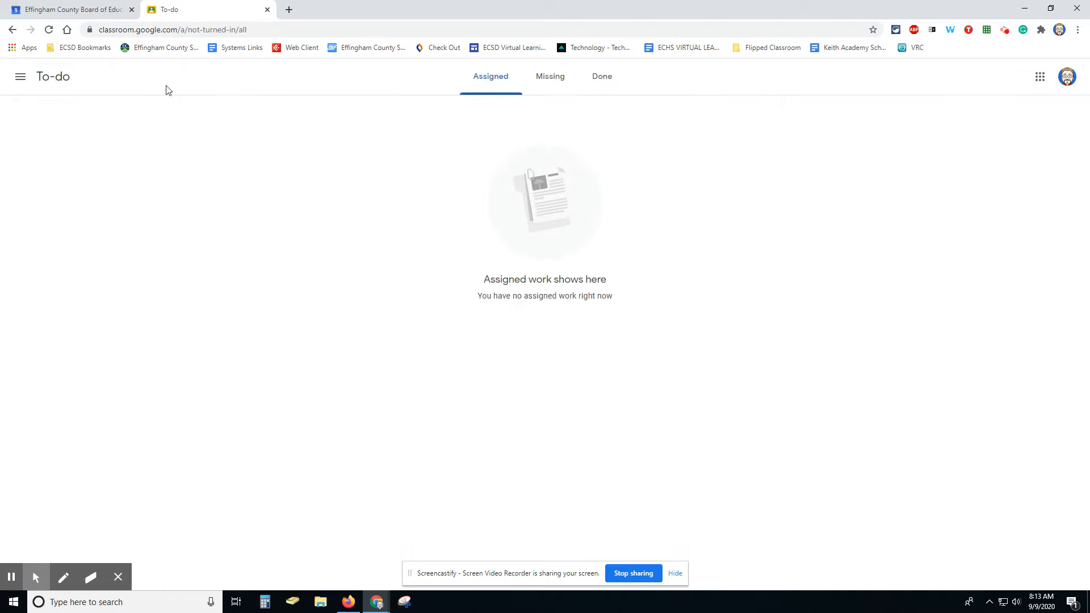
pyautogui.click(557, 78)
pyautogui.click(602, 79)
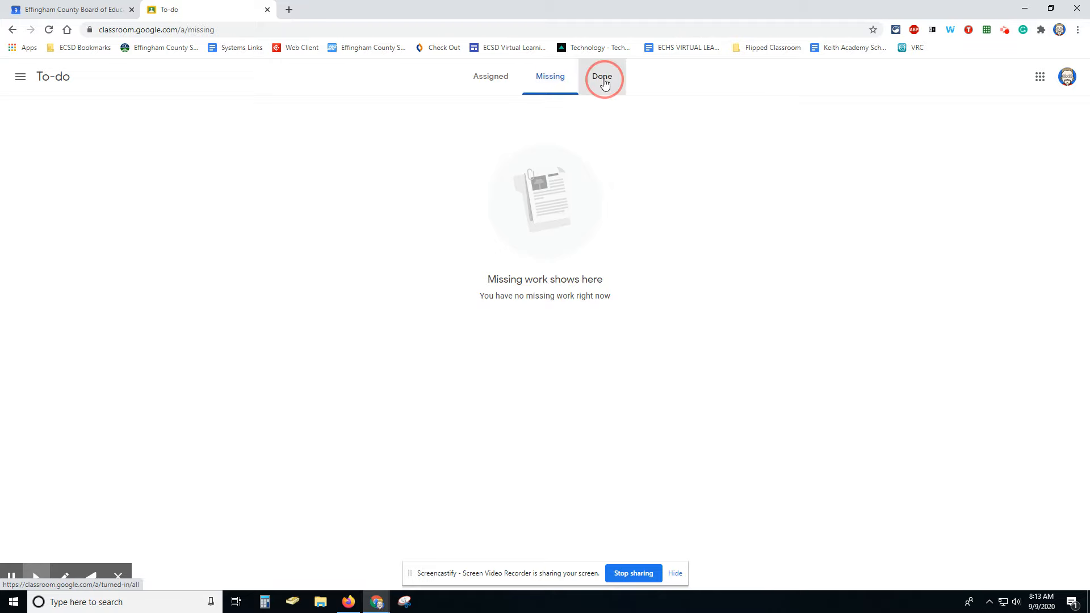